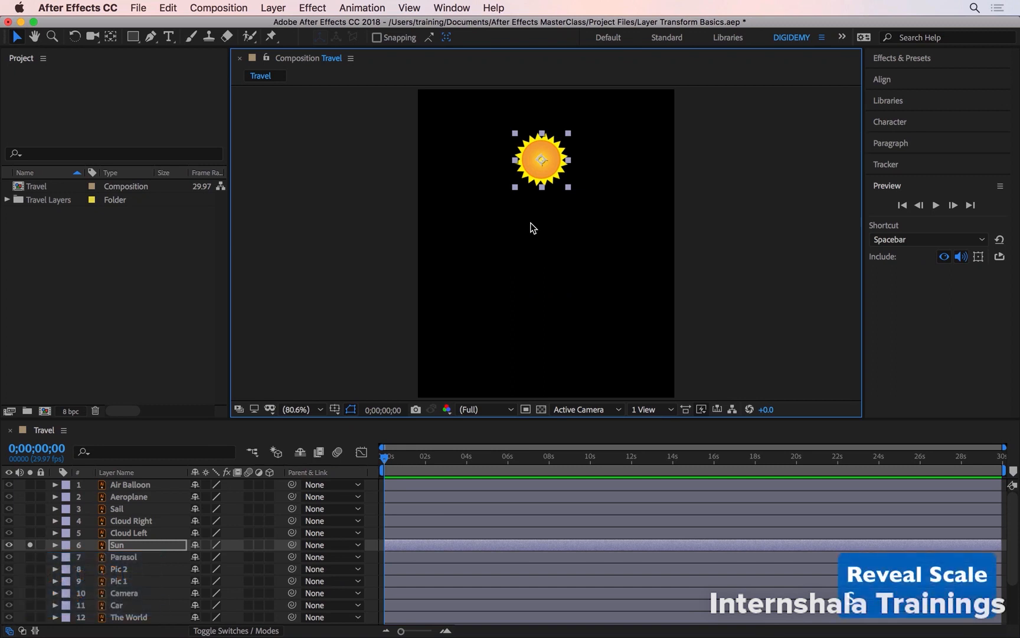
- Reveal the Sun layer's Scale property and set its scale to 50%
key(s)
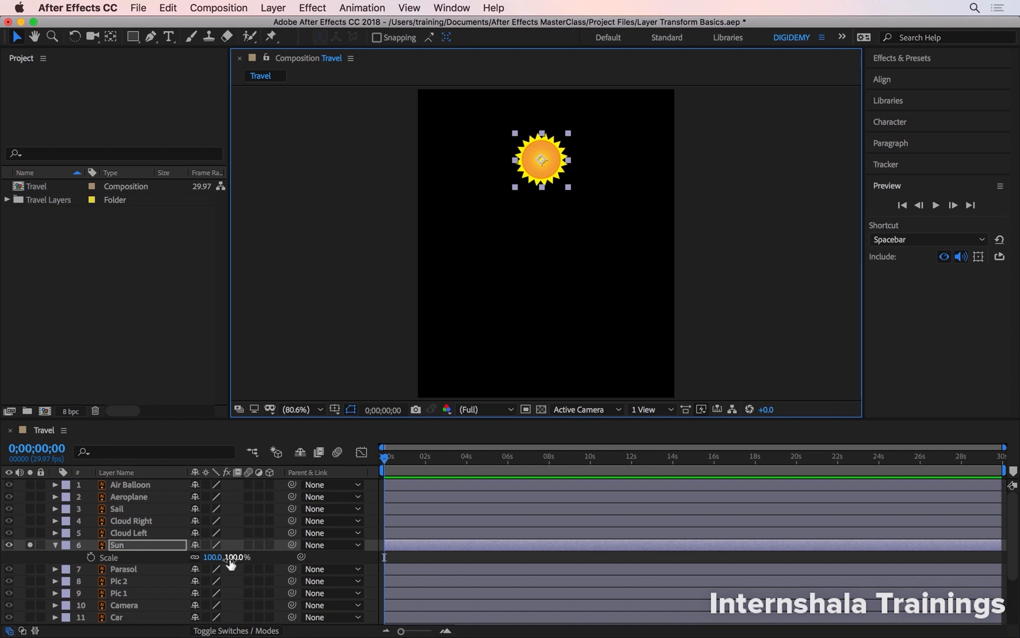
drag(239, 561, 320, 561)
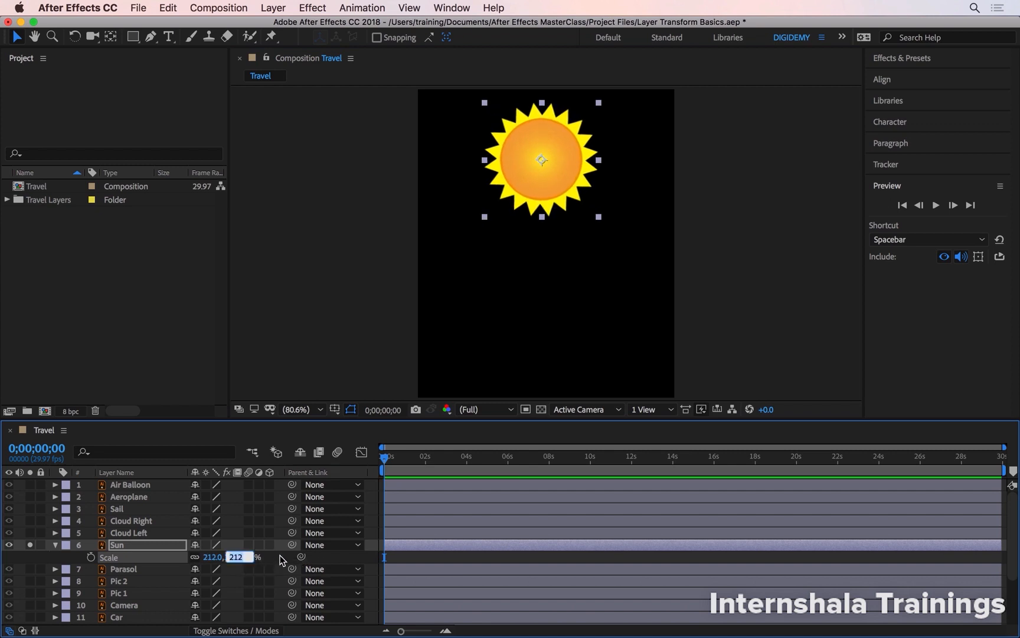
text(50)
key(Return)
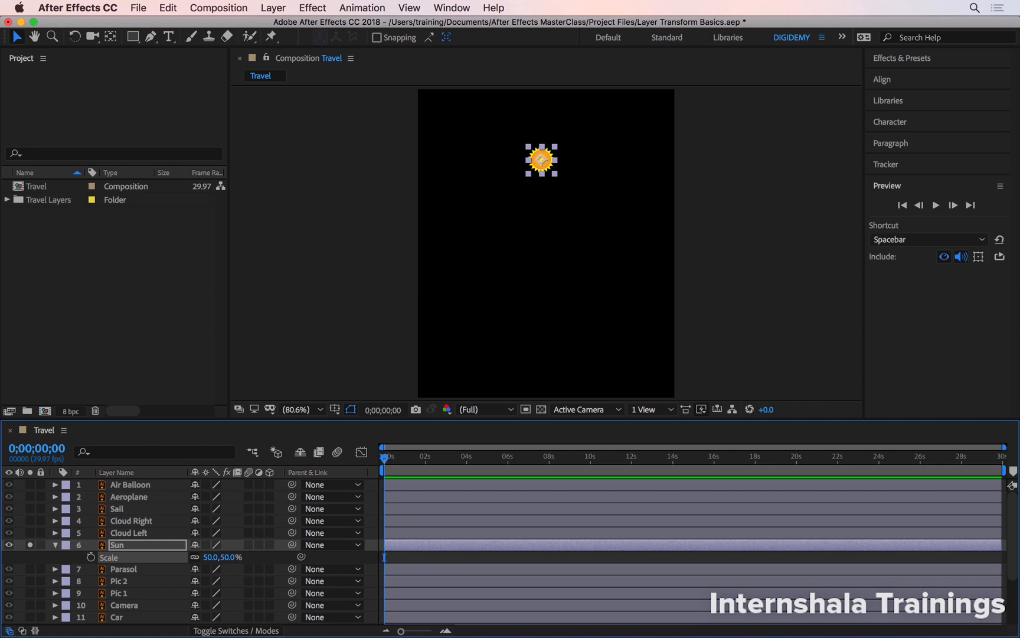
- Unlink the Sun's scale proportions and stretch it unevenly to 39% width and 195% height
click(194, 561)
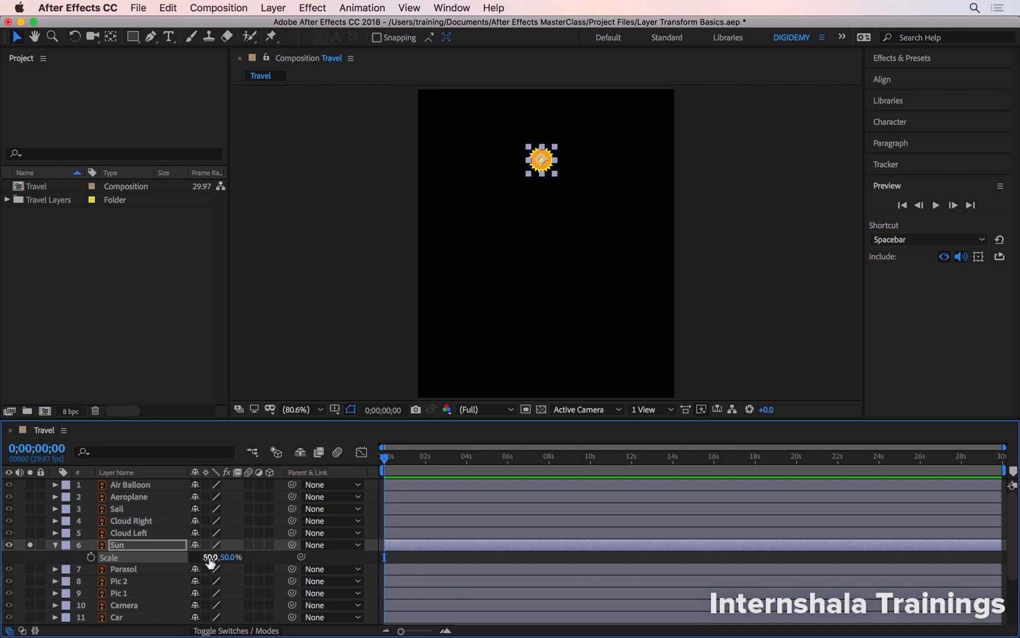
mouse_move(211, 561)
mouse_down()
mouse_move(280, 561)
mouse_move(215, 566)
mouse_up()
click(223, 559)
text(224)
key(Return)
drag(349, 553, 328, 554)
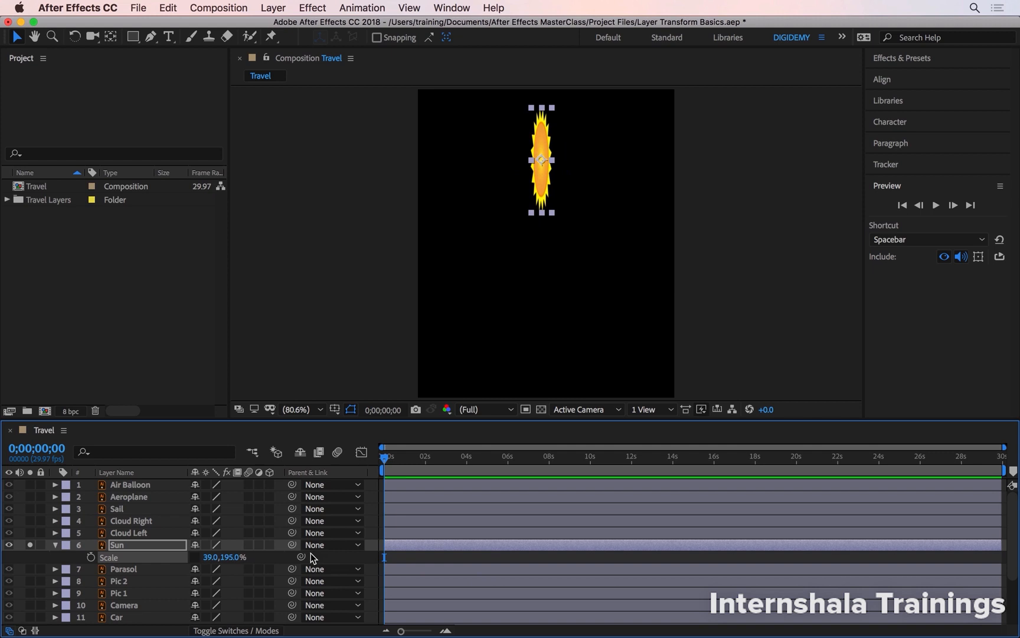
- Constrain the Sun's scale proportions again and enlarge the stretched shape to about 118.8% by 594%
click(195, 557)
drag(239, 557, 534, 542)
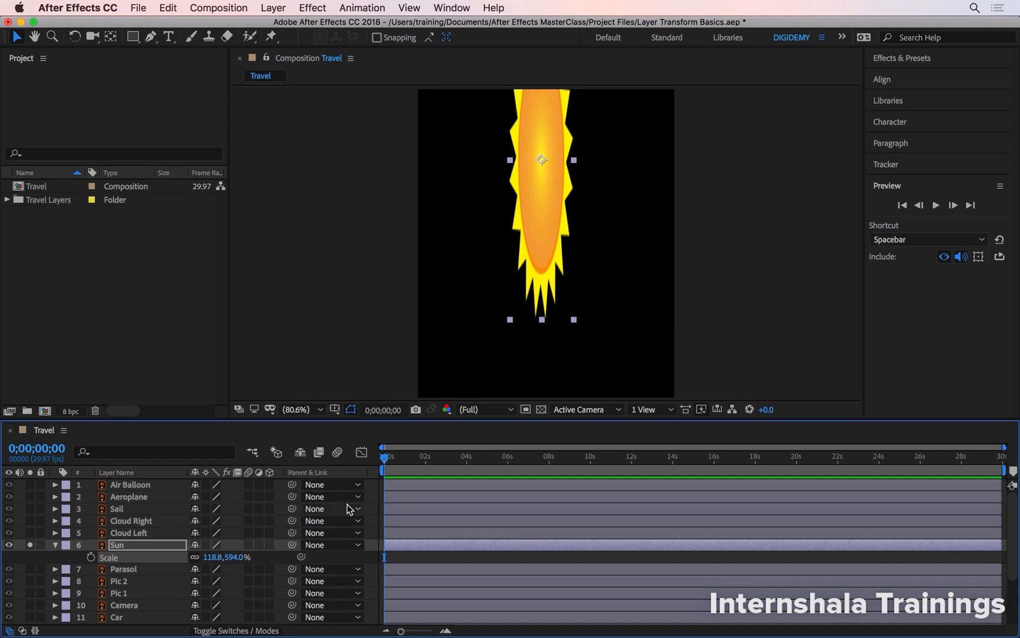
- Reset the Sun's Scale and resize it proportionally by its corner handle to about 229%
right_click(119, 559)
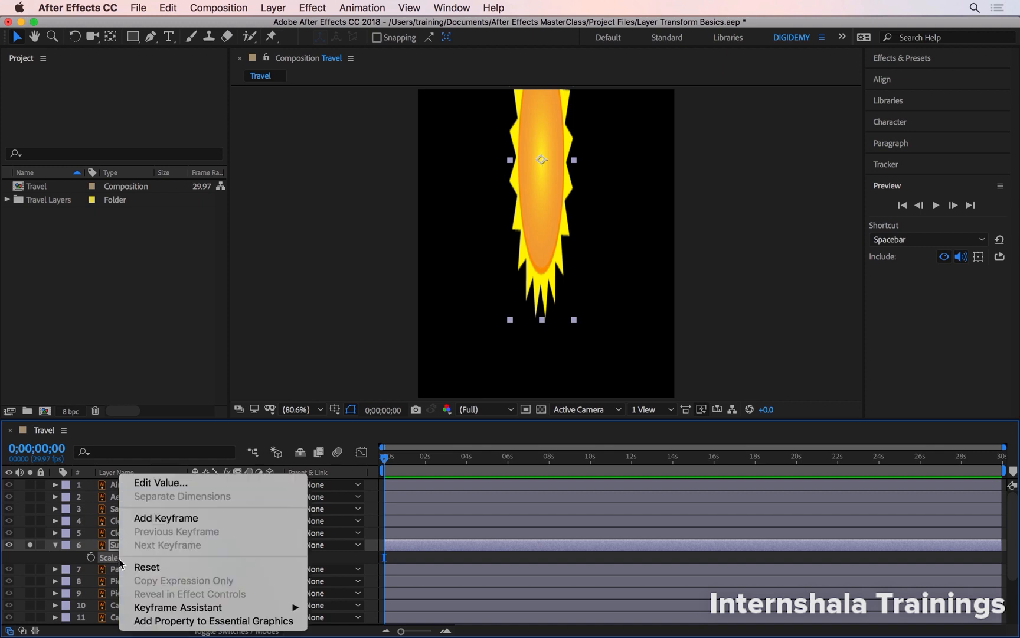
click(152, 569)
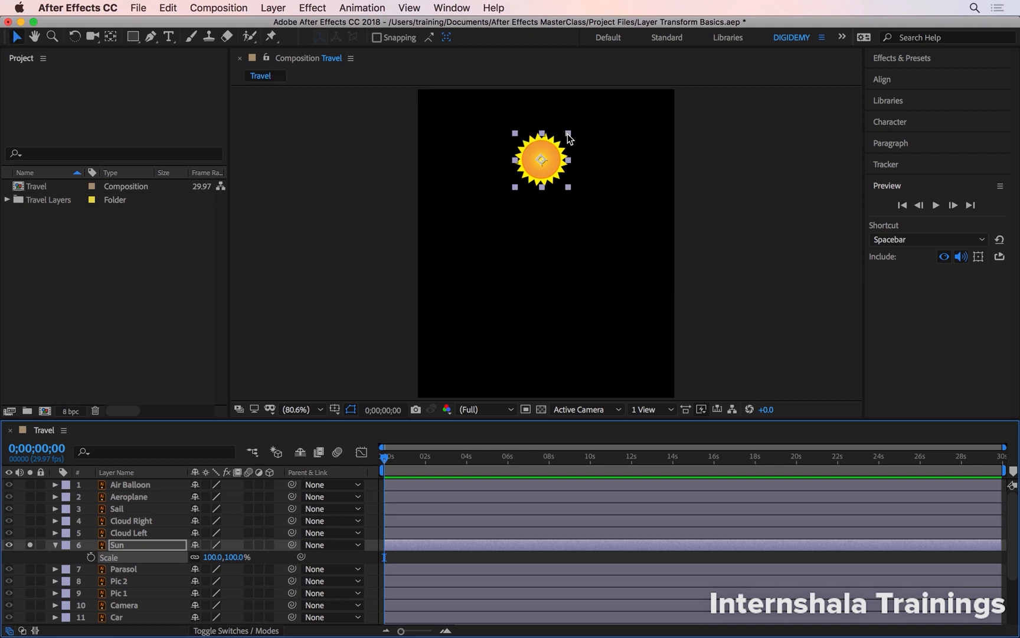
drag(569, 187, 612, 235)
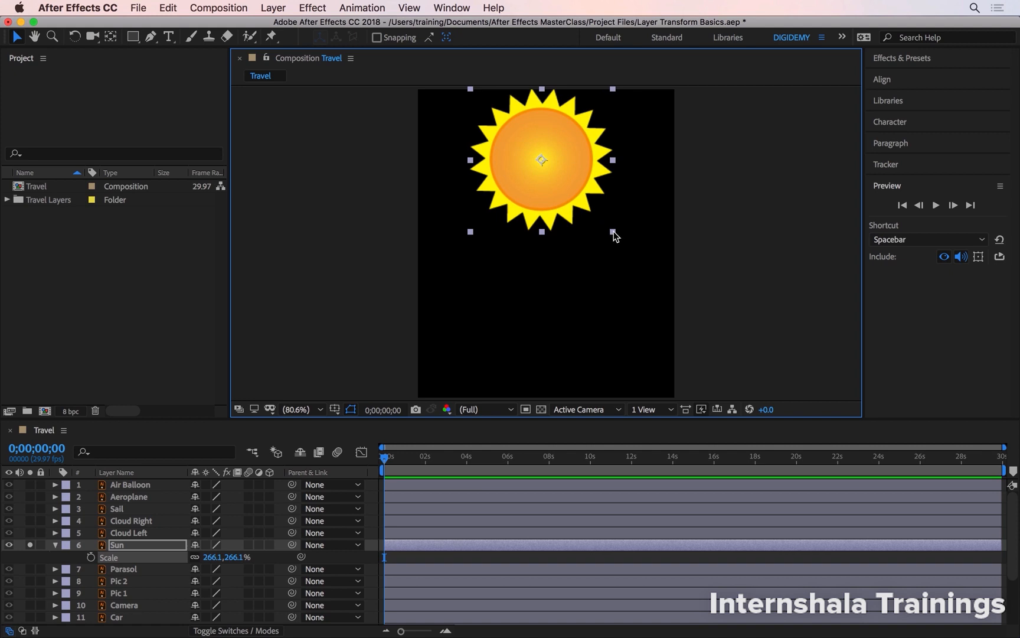
mouse_move(614, 232)
mouse_down()
mouse_move(626, 232)
mouse_move(599, 210)
mouse_move(592, 228)
mouse_move(602, 222)
mouse_move(618, 234)
mouse_move(594, 210)
mouse_move(604, 224)
mouse_up()
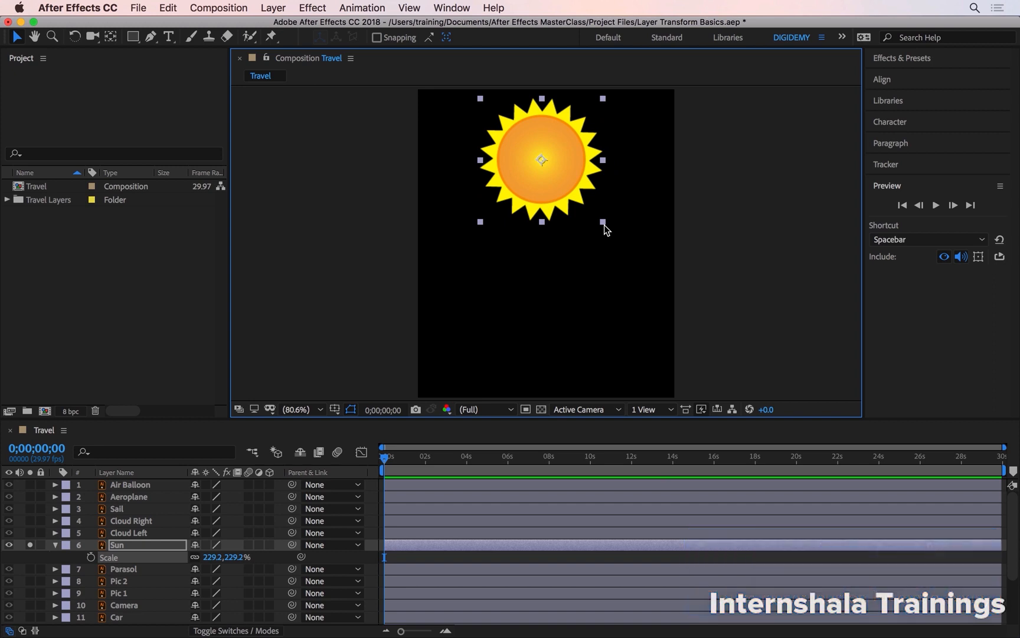
- Increase the Sun's scale in 1% increments to 242.2%
key(alt+KP_Add)
key(alt+KP_Add)
key(alt+KP_Add)
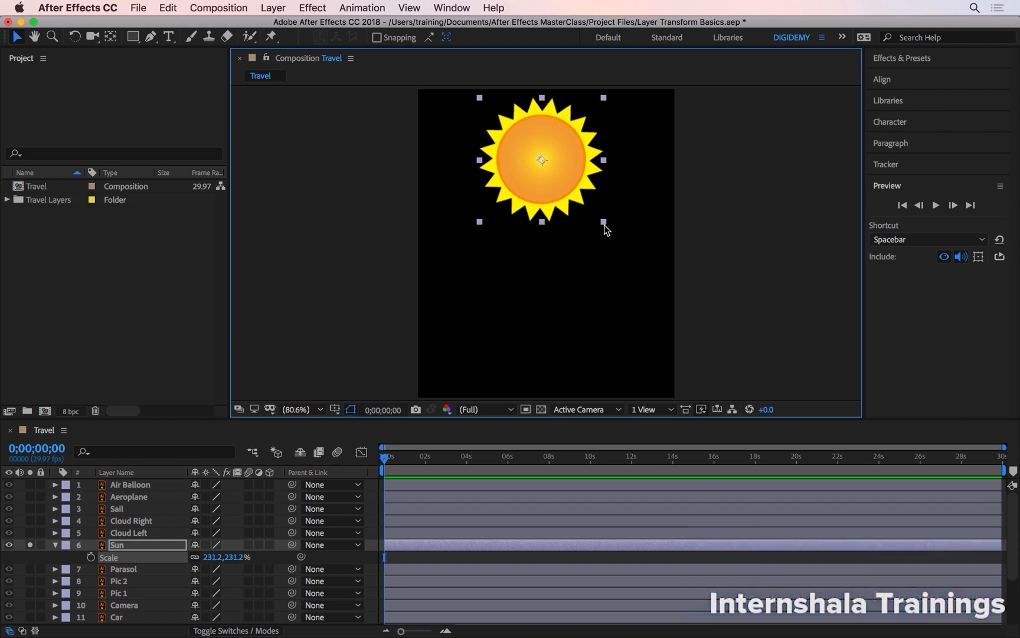
key(alt+KP_Add)
key(alt+KP_Add)
key(alt+KP_Add)
key(alt+KP_Add)
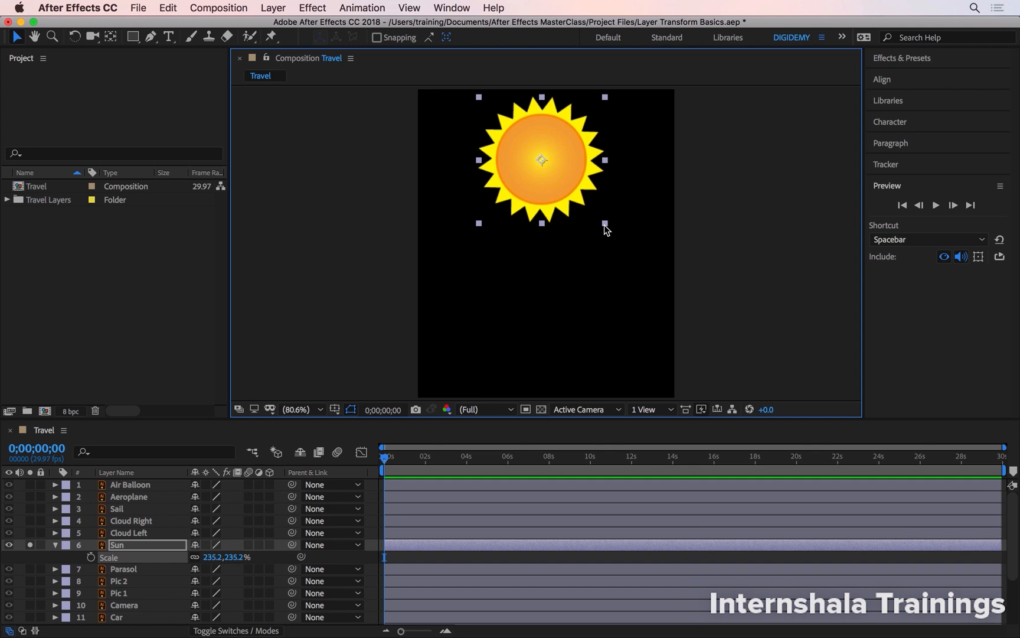
key(alt+KP_Add)
key(alt+KP_Add)
key(alt+KP_Add)
key(alt+KP_Add)
key(alt+KP_Add)
key(alt+KP_Add)
key(alt+KP_Add)
key(alt+KP_Add)
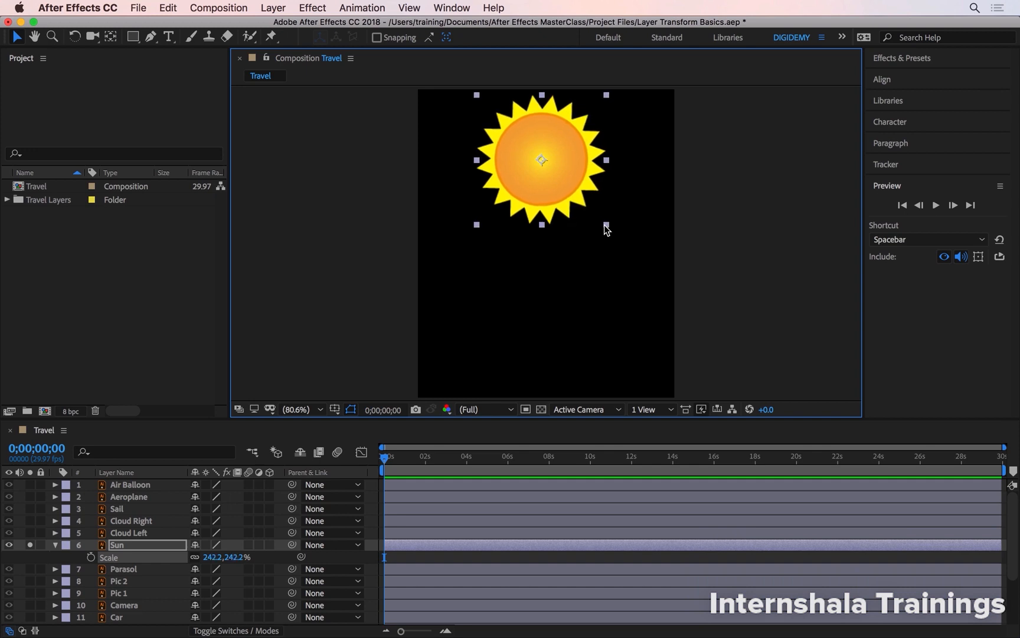
- Decrease the Sun's scale in 1% increments to 227.2%
key(alt+KP_Subtract)
key(alt+KP_Subtract)
key(alt+KP_Subtract)
key(alt+KP_Subtract)
key(alt+KP_Subtract)
key(alt+KP_Subtract)
key(alt+KP_Subtract)
key(alt+KP_Subtract)
key(alt+KP_Subtract)
key(alt+KP_Subtract)
key(alt+KP_Subtract)
key(alt+KP_Subtract)
key(alt+KP_Subtract)
key(alt+KP_Subtract)
key(alt+KP_Subtract)
key(alt+KP_Subtract)
key(alt+KP_Subtract)
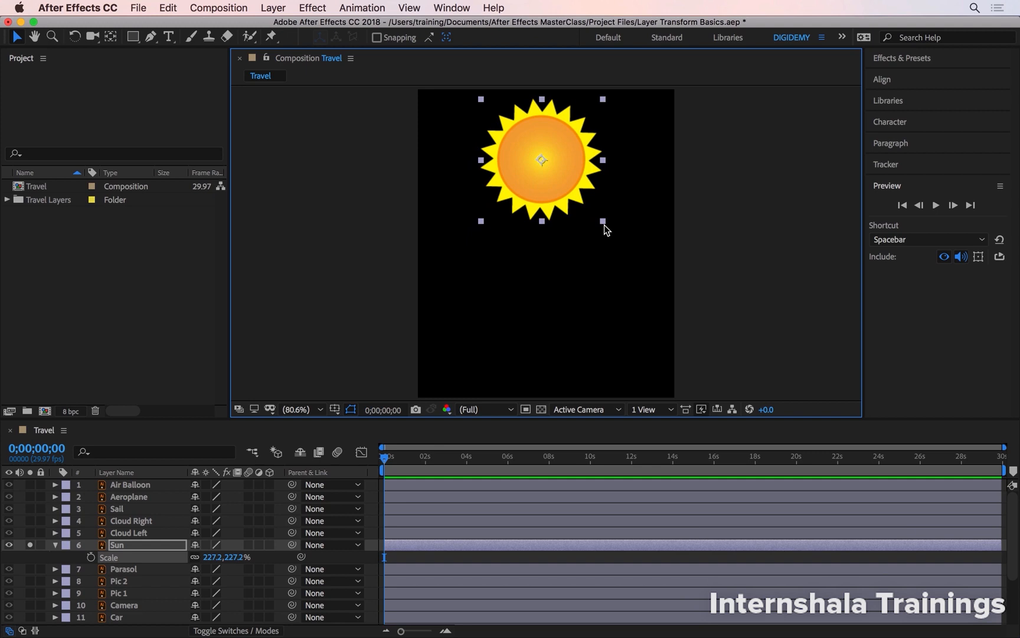
- Increase the Sun's scale in 10% increments to 447.2%
key(shift+alt+KP_Add)
key(shift+alt+KP_Add)
key(shift+alt+KP_Add)
key(shift+alt+KP_Add)
key(shift+alt+KP_Add)
key(shift+alt+KP_Add)
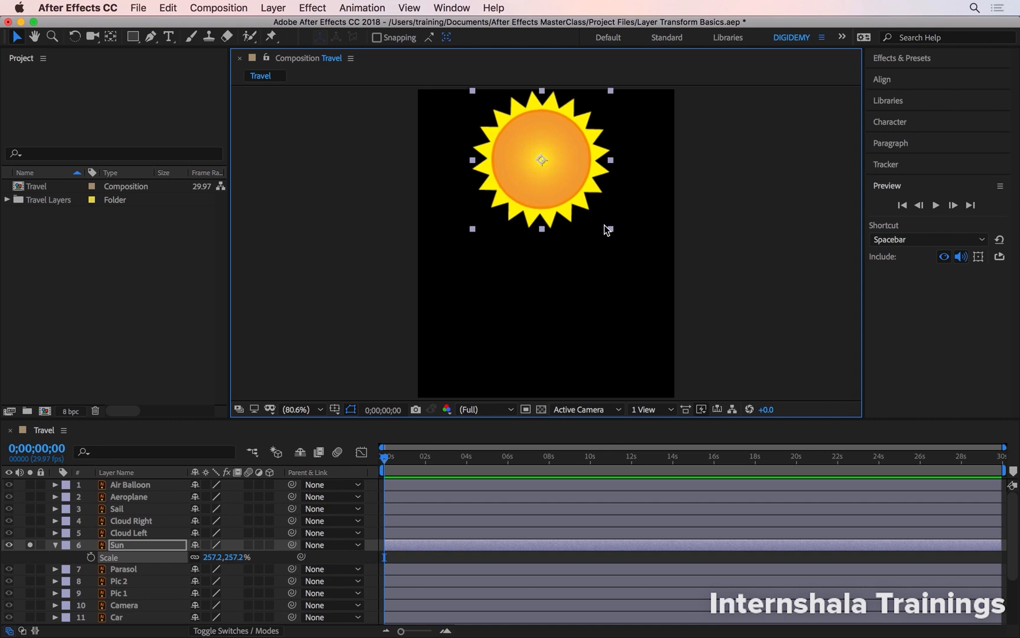
key(shift+alt+KP_Add)
key(shift+alt+KP_Add)
key(shift+alt+KP_Add)
key(shift+alt+KP_Add)
key(shift+alt+KP_Add)
key(shift+alt+KP_Add)
key(shift+alt+KP_Add)
key(shift+alt+KP_Add)
key(shift+alt+KP_Add)
key(shift+alt+KP_Add)
key(shift+alt+KP_Add)
key(shift+alt+KP_Add)
key(shift+alt+KP_Add)
key(shift+alt+KP_Add)
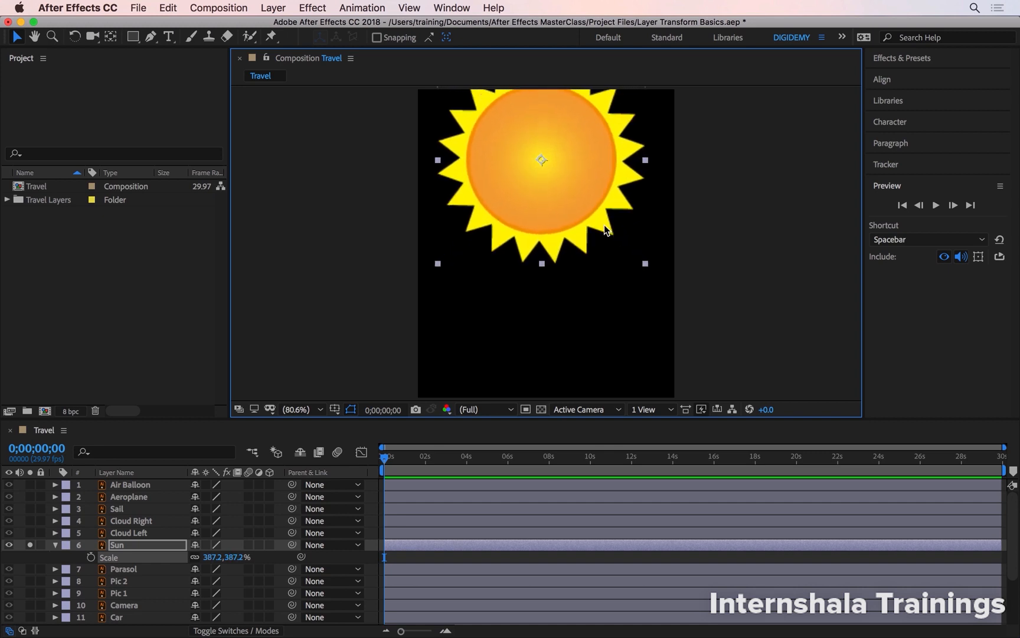
key(shift+alt+KP_Add)
key(shift+alt+KP_Add)
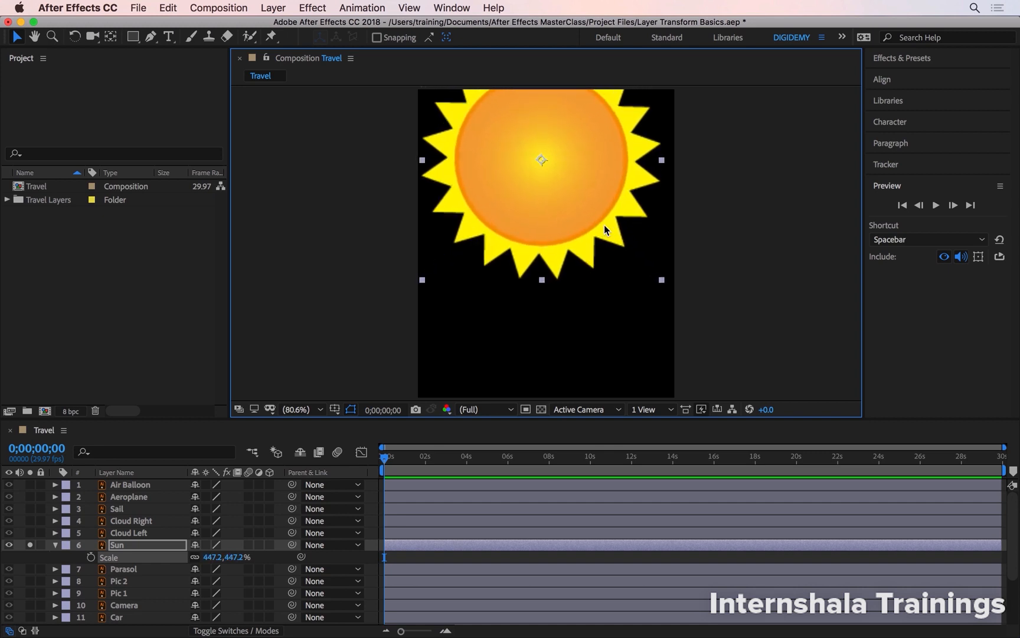
- Decrease the Sun's scale in 10% increments to 347.2%
key(shift+alt+KP_Subtract)
key(shift+alt+KP_Subtract)
key(shift+alt+KP_Subtract)
key(shift+alt+KP_Subtract)
key(shift+alt+KP_Subtract)
key(shift+alt+KP_Subtract)
key(shift+alt+KP_Subtract)
key(shift+alt+KP_Subtract)
key(shift+alt+KP_Subtract)
key(shift+alt+KP_Subtract)
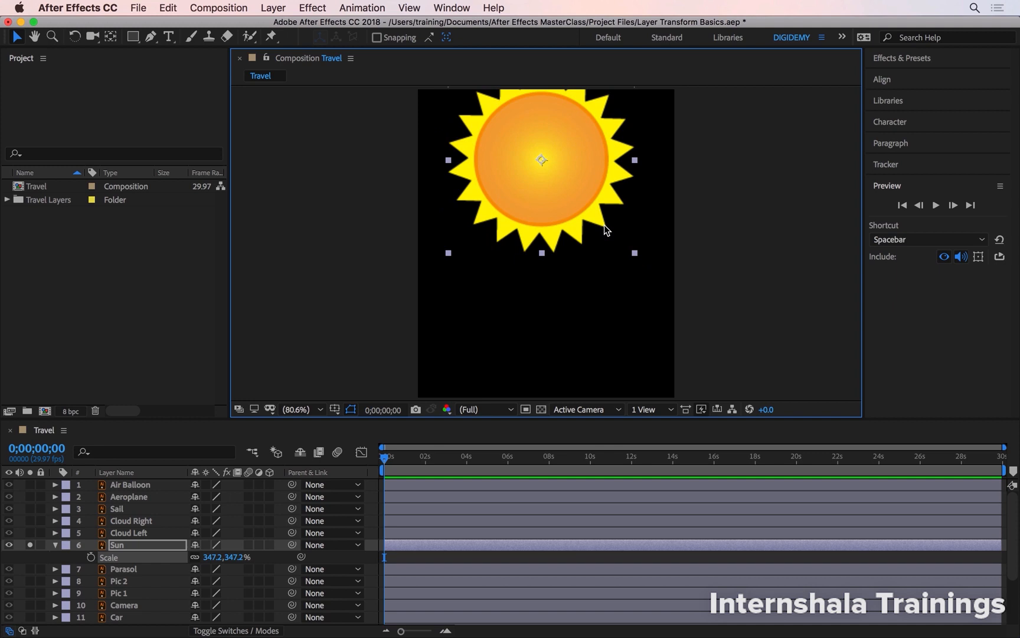
- Raise the Sun's scale to 387.2% and bring it back down to 357.2% in 10% increments
scroll(605, 223, up, 3)
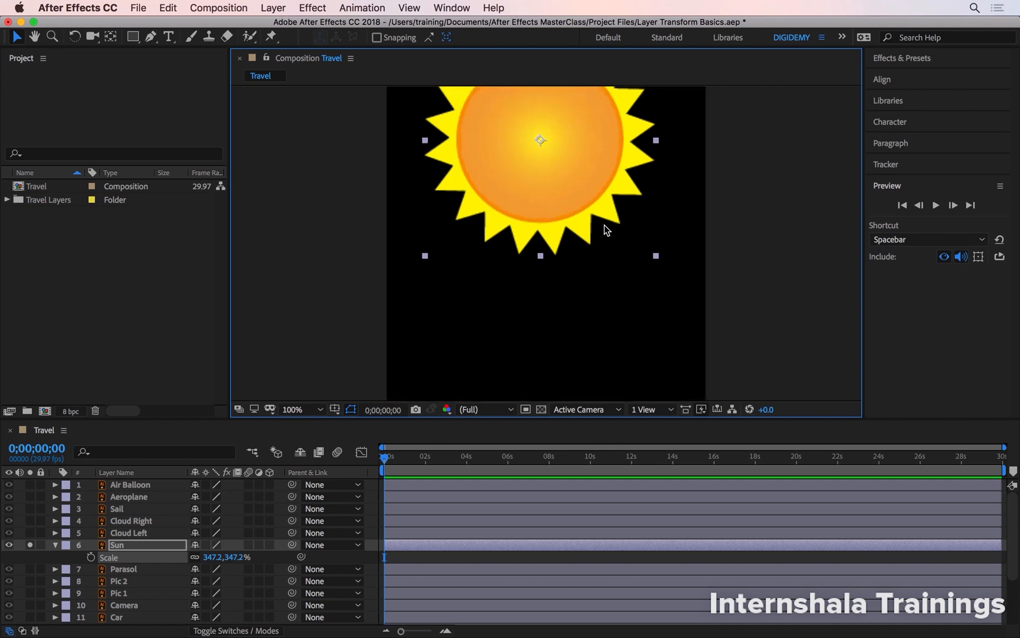
scroll(604, 224, down, 5)
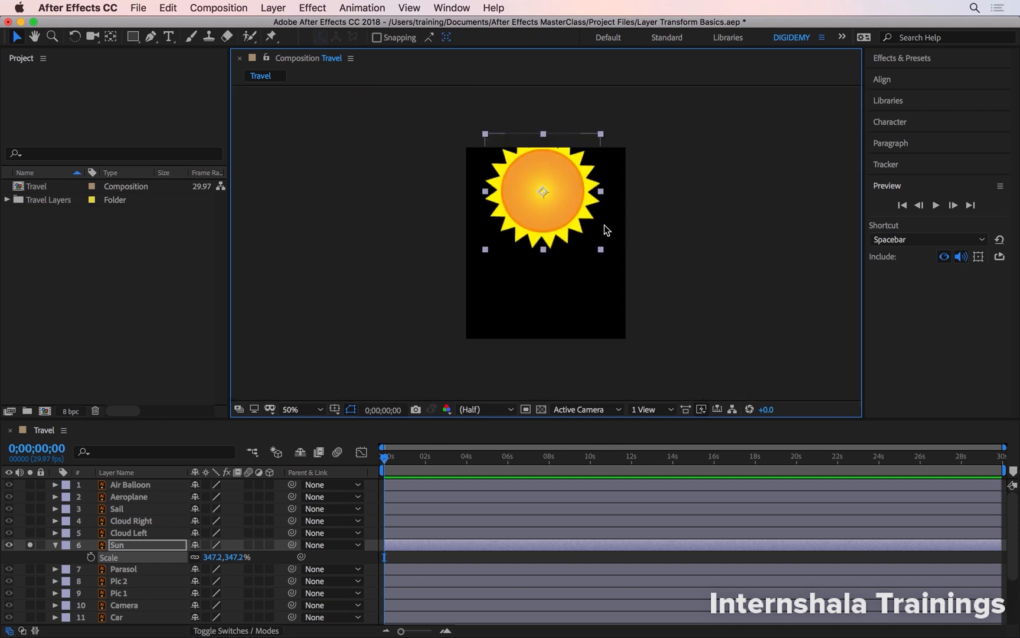
key(shift+super+KP_Add)
key(shift+super+KP_Add)
key(shift+super+KP_Add)
key(shift+super+KP_Add)
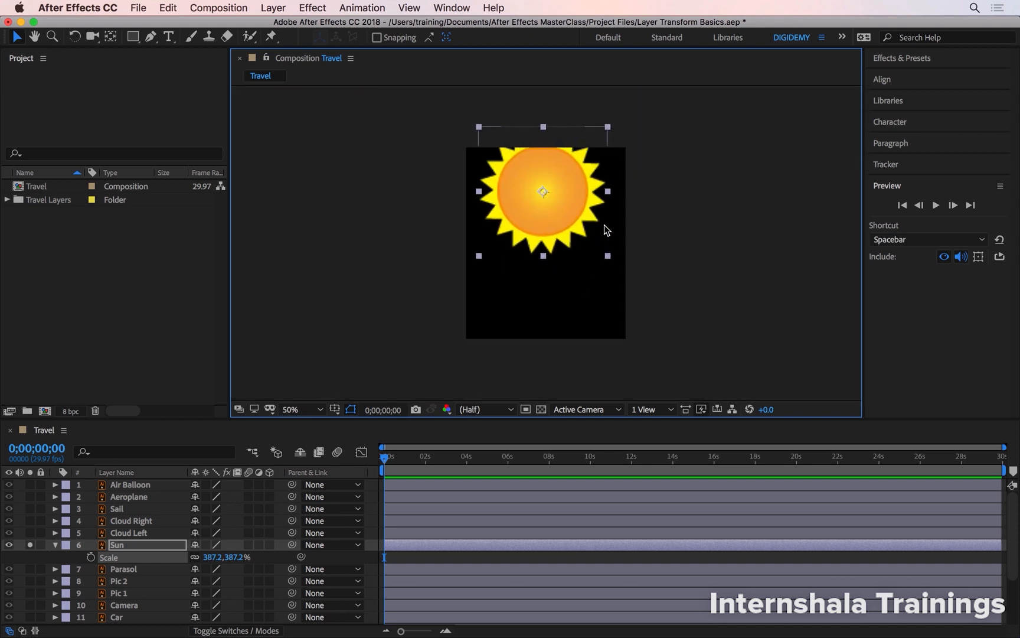
key(shift+super+KP_Subtract)
key(shift+super+KP_Subtract)
key(shift+super+KP_Subtract)
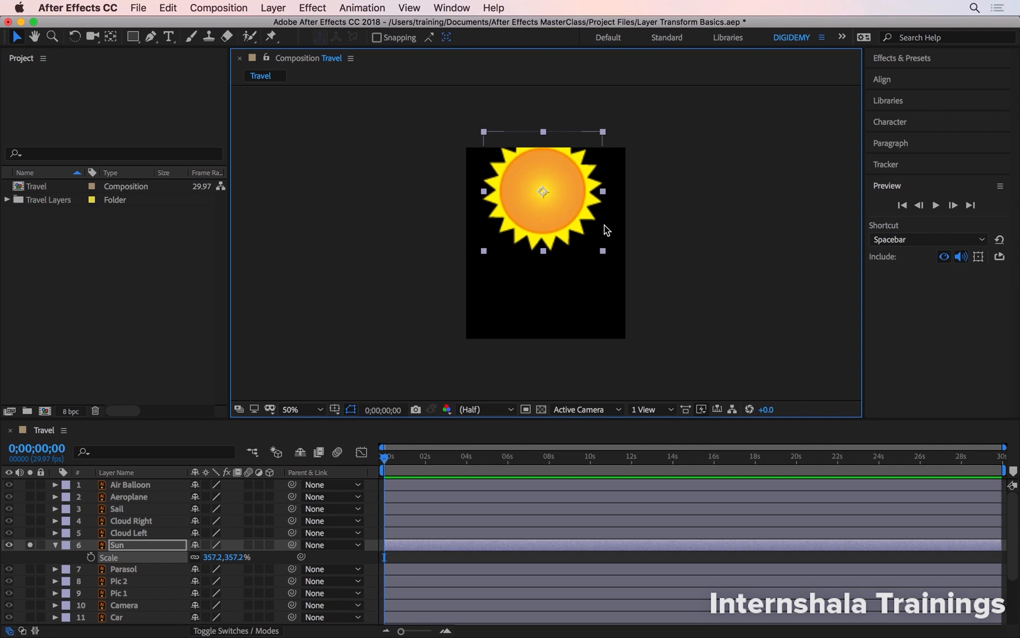
- Enlarge the Sun in 10% increments to a scale of 767.2%
key(period)
key(shift+super+KP_Add)
key(shift+super+KP_Add)
key(shift+super+KP_Add)
key(shift+super+KP_Add)
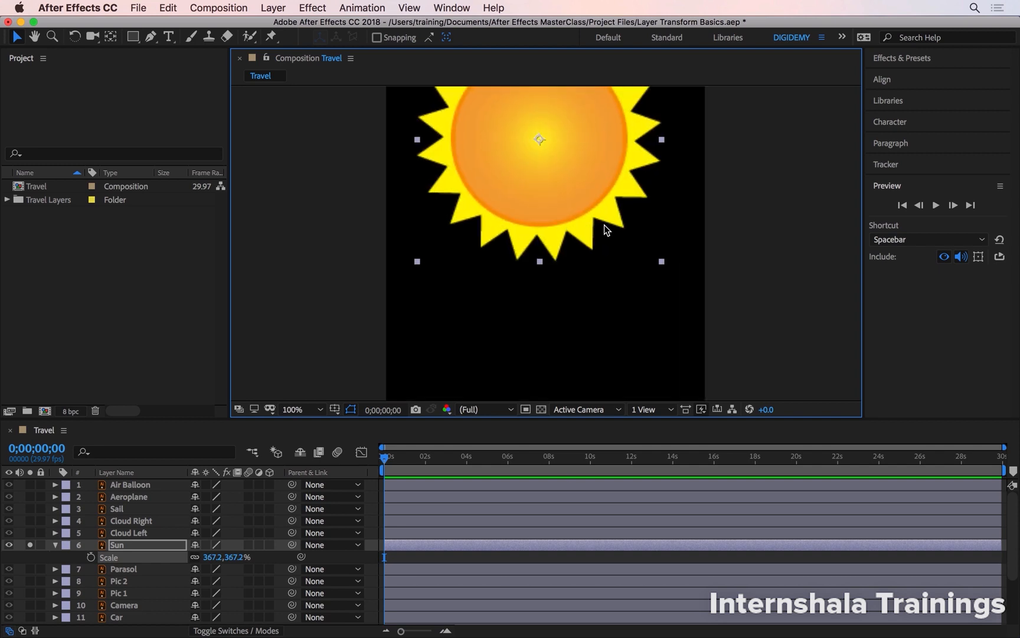
key(shift+super+KP_Add)
key(shift+super+KP_Add)
key(shift+super+KP_Add)
key(shift+super+KP_Add)
key(shift+super+KP_Add)
key(shift+super+KP_Add)
key(shift+super+KP_Add)
key(shift+super+KP_Add)
key(shift+super+KP_Add)
key(shift+super+KP_Add)
key(shift+super+KP_Add)
key(shift+super+KP_Add)
key(shift+super+KP_Add)
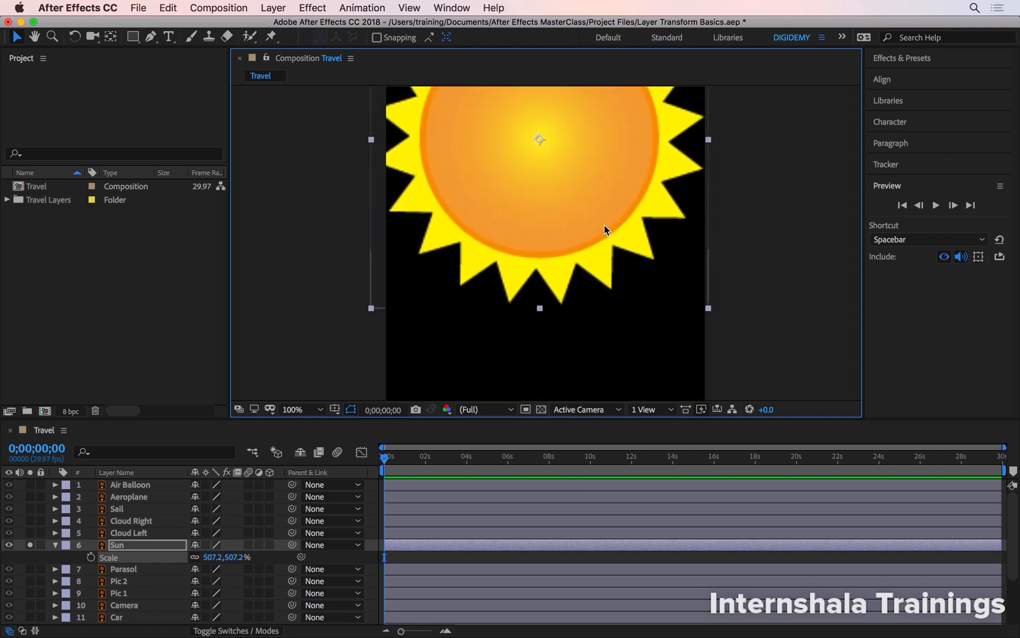
key(shift+super+KP_Add)
key(shift+super+KP_Add)
key(shift+super+KP_Add)
key(shift+super+KP_Add)
key(shift+super+KP_Add)
key(shift+super+KP_Add)
key(shift+super+KP_Add)
key(shift+super+KP_Add)
key(shift+super+KP_Add)
key(shift+super+KP_Add)
key(shift+super+KP_Add)
key(shift+super+KP_Add)
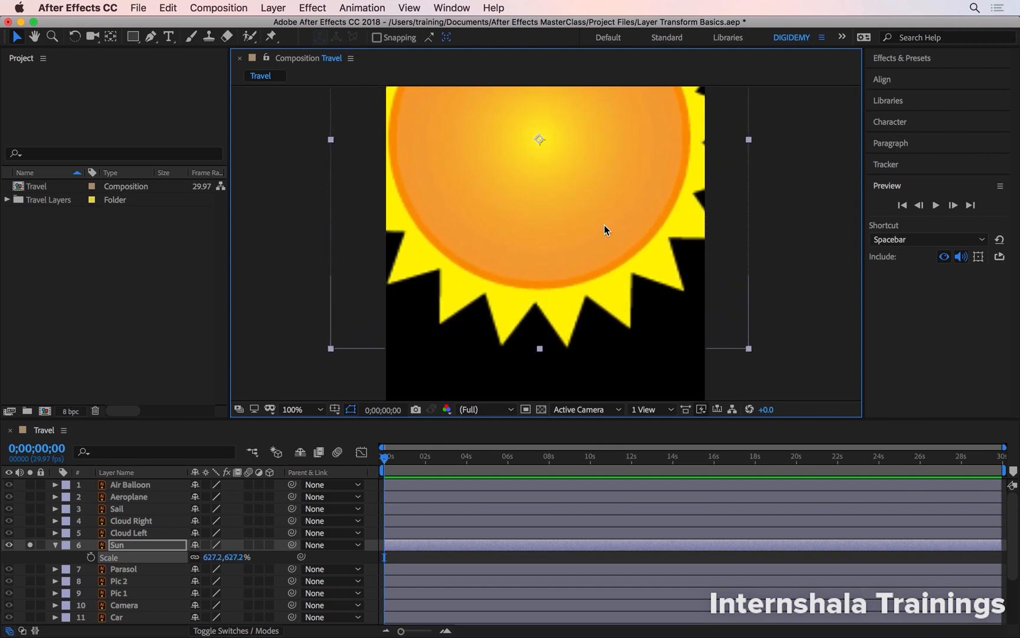
key(shift+super+KP_Add)
key(shift+super+KP_Add)
key(shift+super+KP_Add)
key(shift+super+KP_Add)
key(shift+super+KP_Add)
key(shift+super+KP_Add)
key(shift+super+KP_Add)
key(shift+super+KP_Add)
key(shift+super+KP_Add)
key(shift+super+KP_Add)
key(shift+super+KP_Add)
key(shift+super+KP_Add)
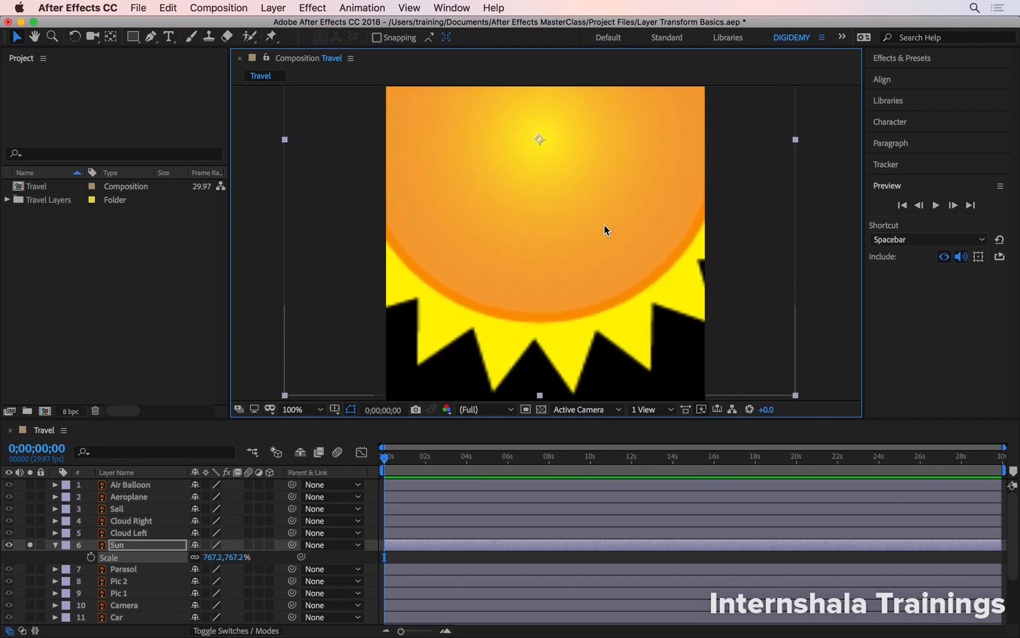
- Scale the Sun proportionally by its corner to about 1128% and move it up to show its lower rays
key(h)
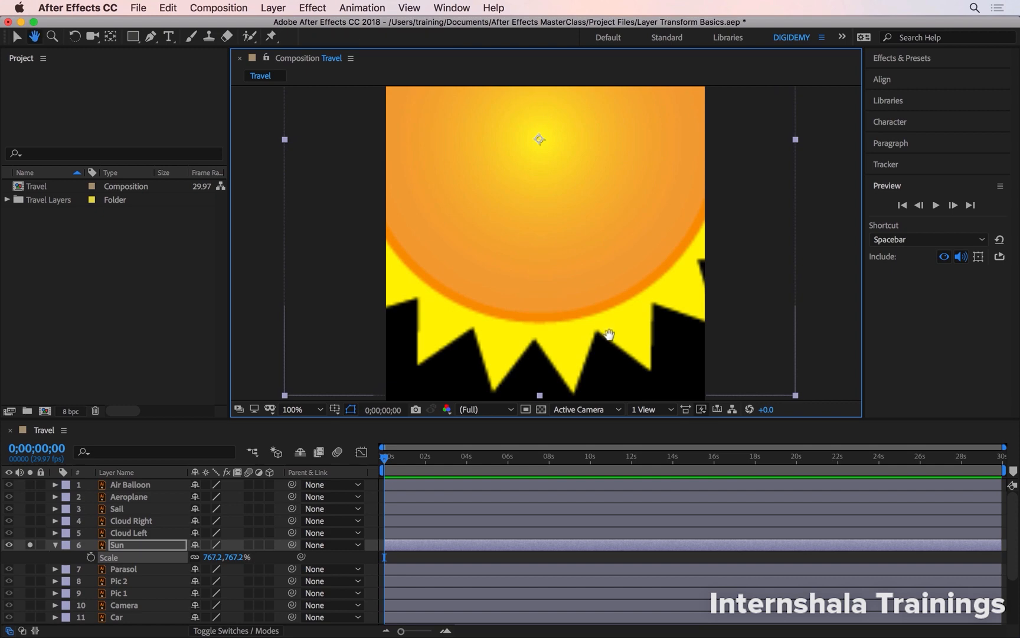
drag(609, 337, 576, 204)
key(v)
drag(763, 267, 831, 366)
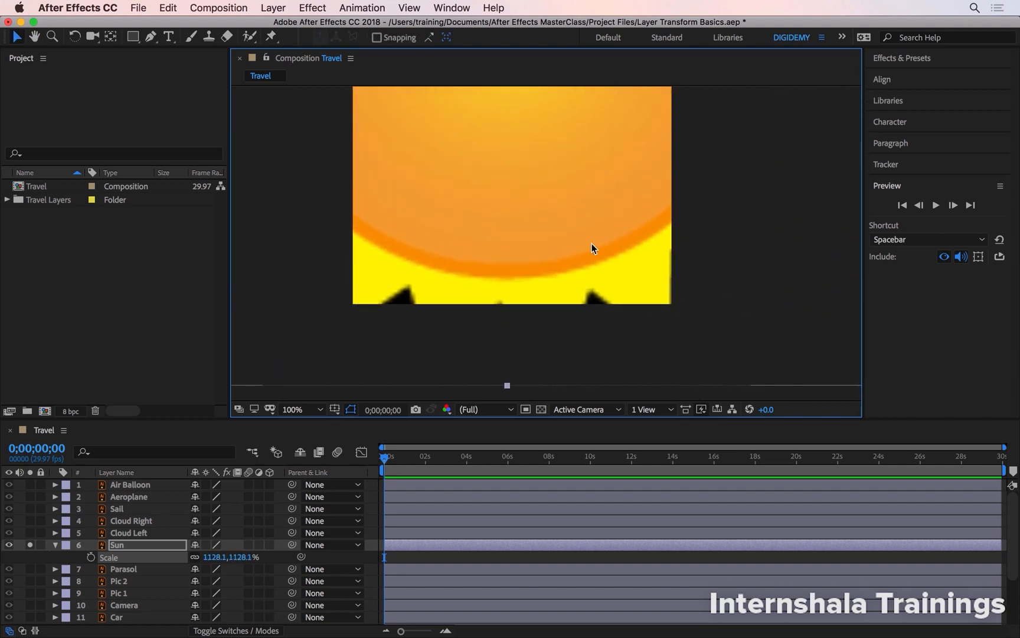
drag(578, 271, 587, 116)
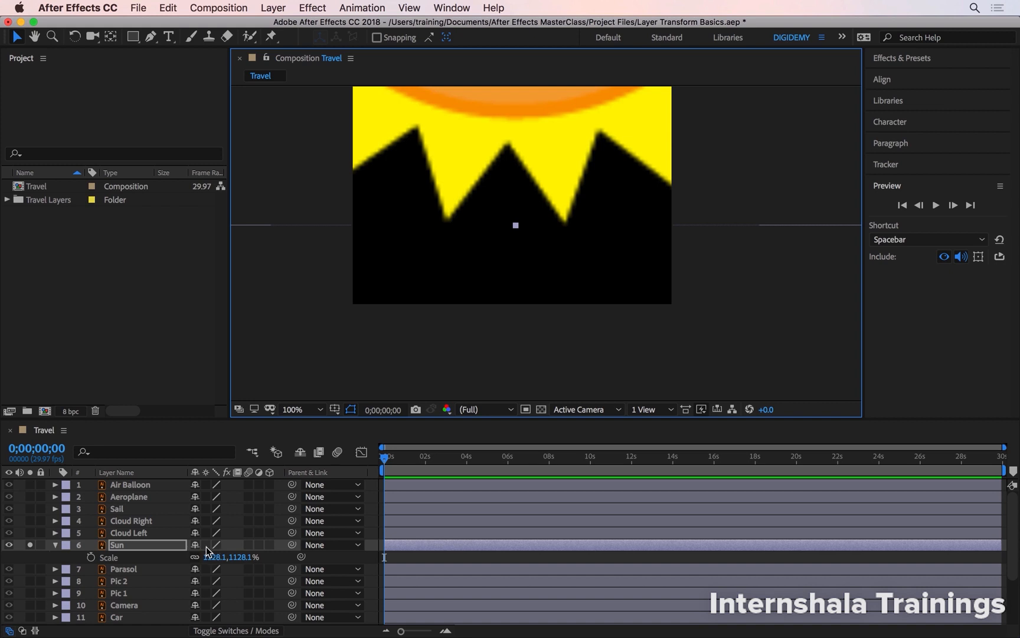
- Turn on continuous rasterization for the Sun layer, toggling it off and on again to compare the edges
click(208, 549)
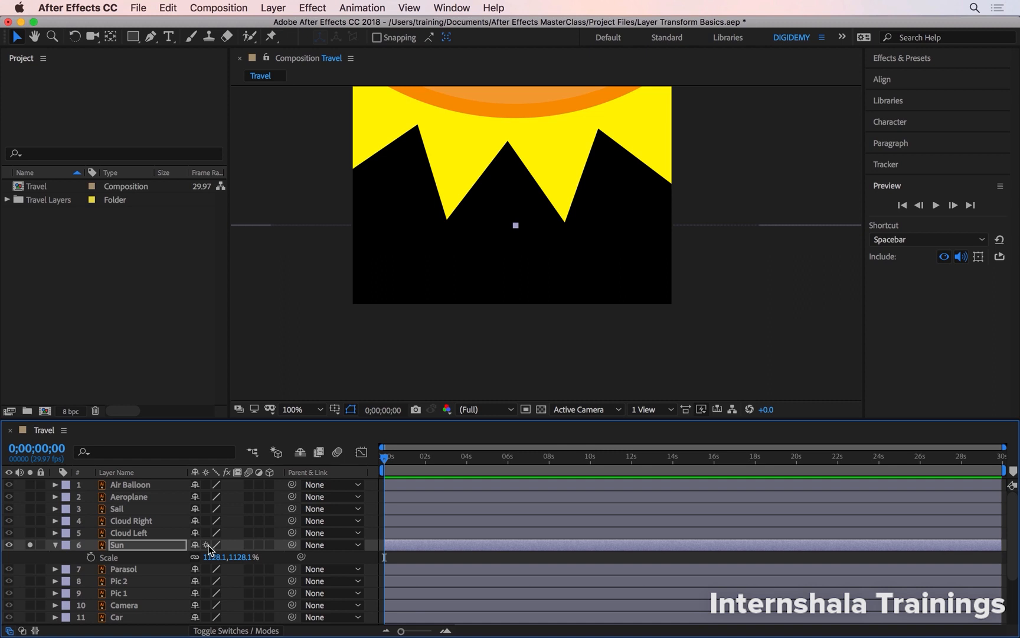
click(208, 545)
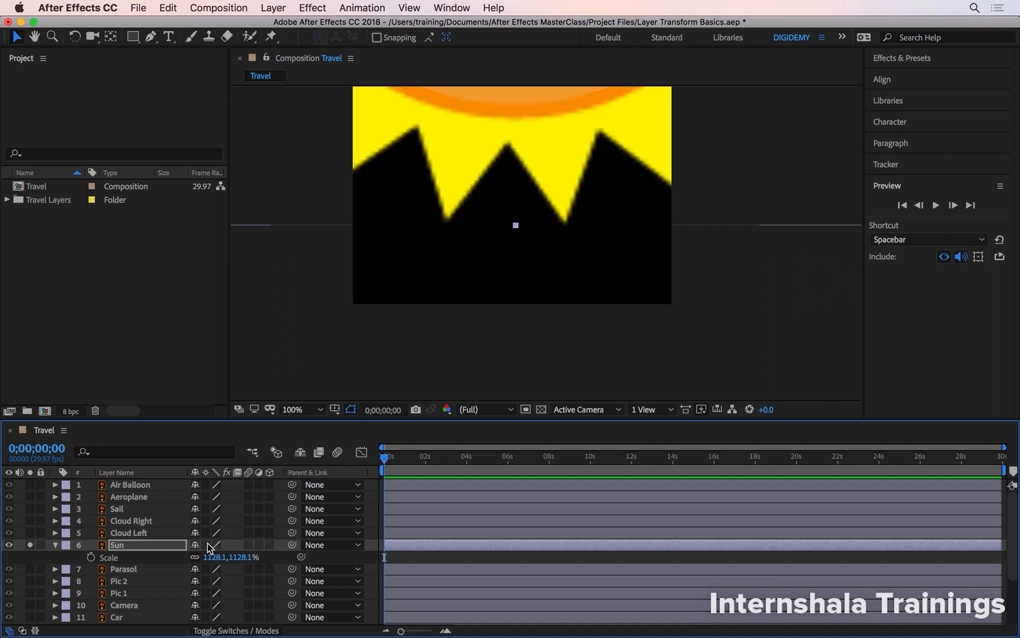
click(207, 545)
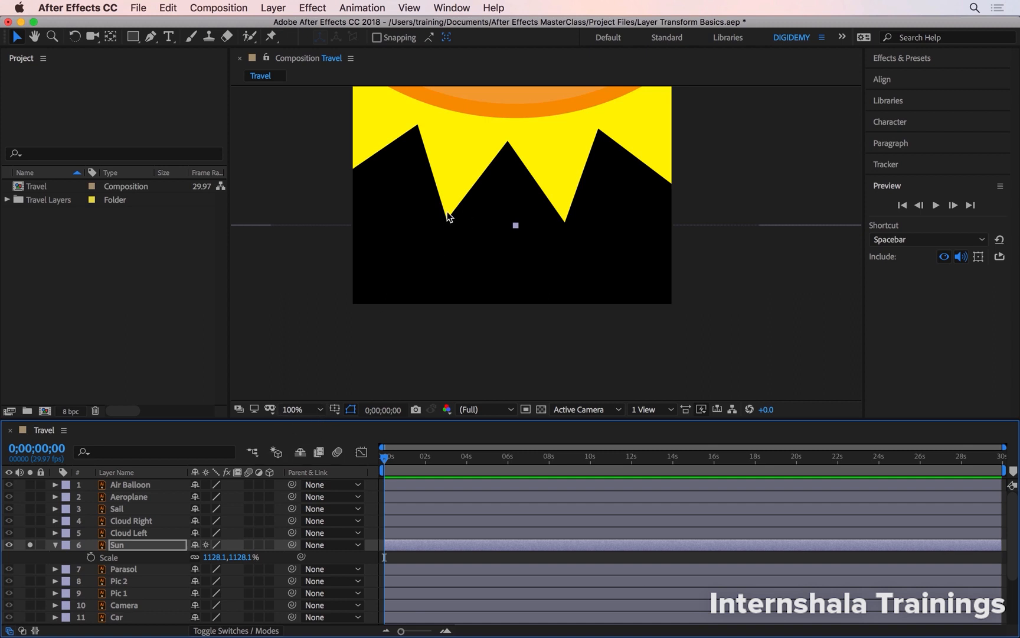
- Set the Sun layer's scale to 100% and move the Sun back to the middle of the composition
scroll(448, 214, up, 8)
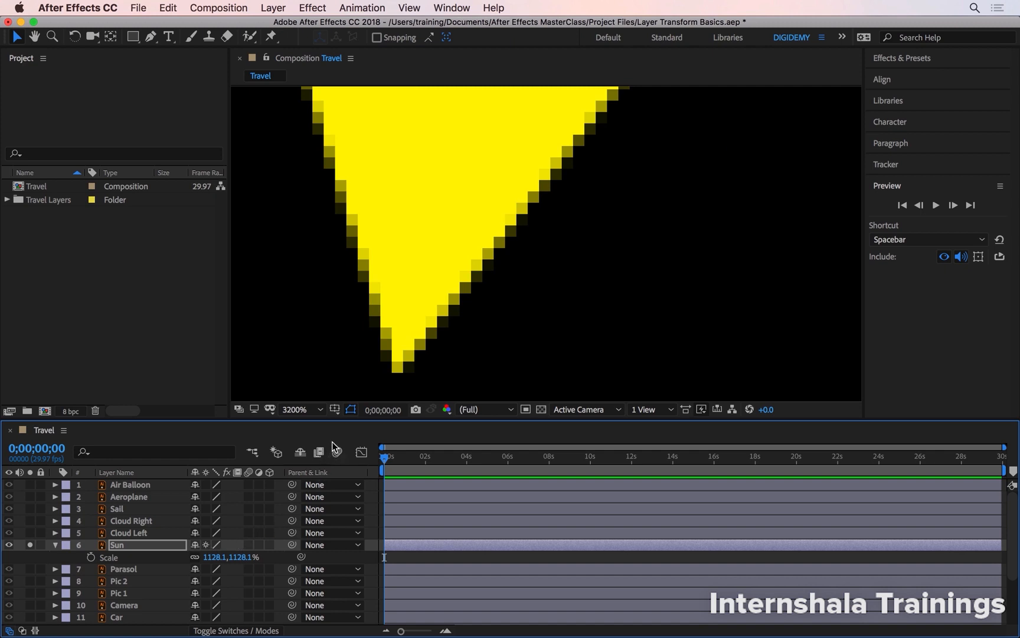
click(306, 407)
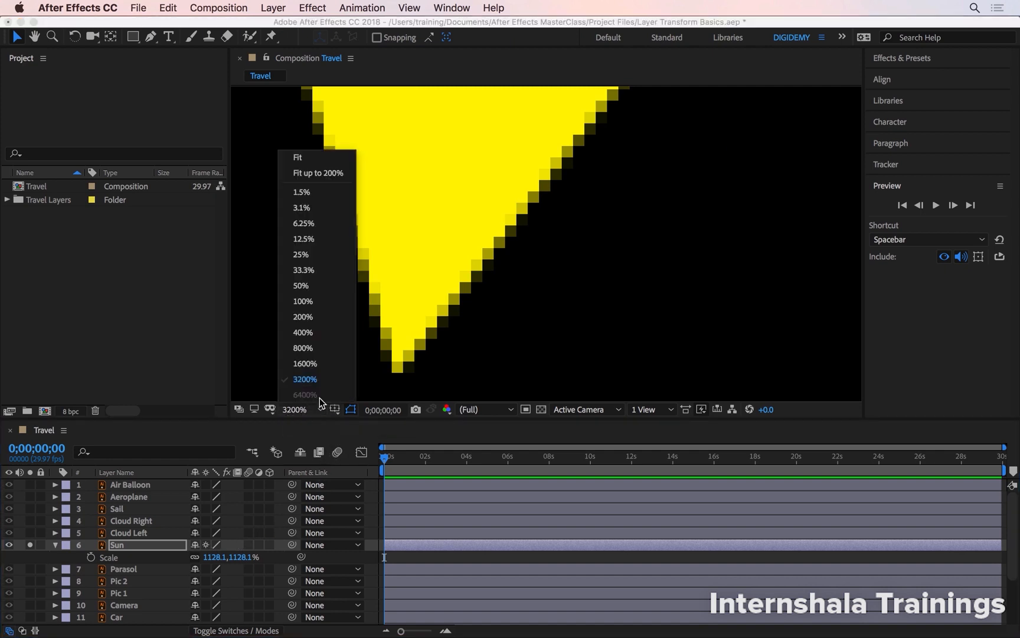
click(304, 301)
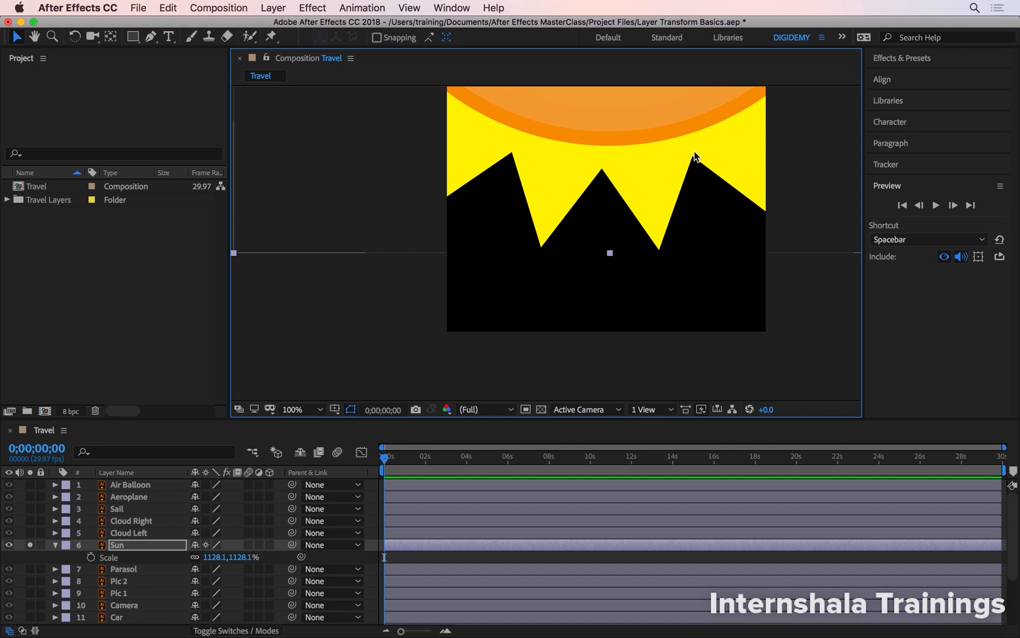
click(248, 556)
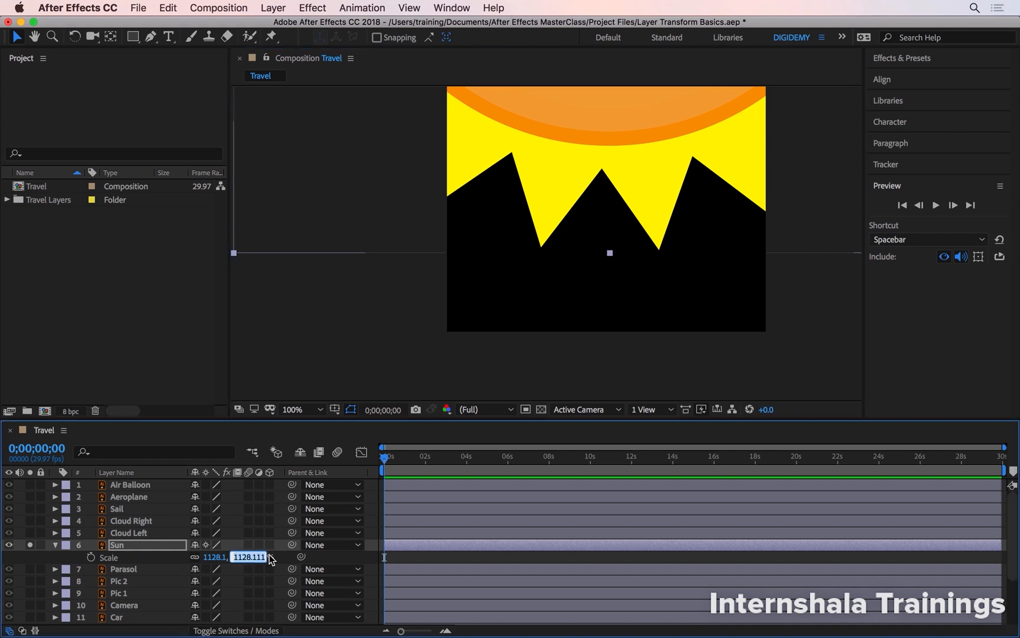
text(100)
key(Return)
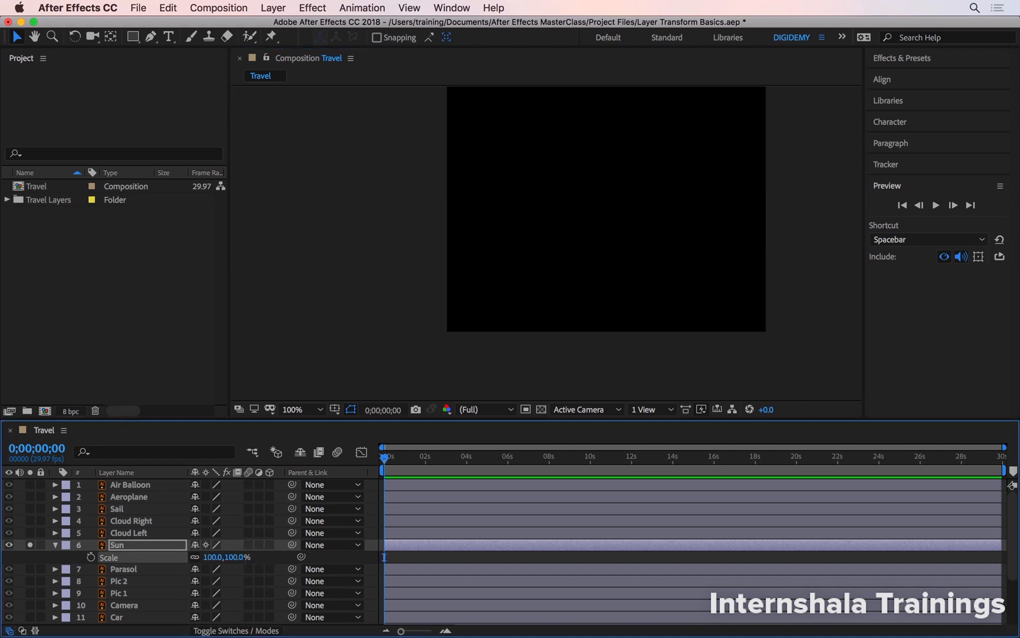
key(shift+slash)
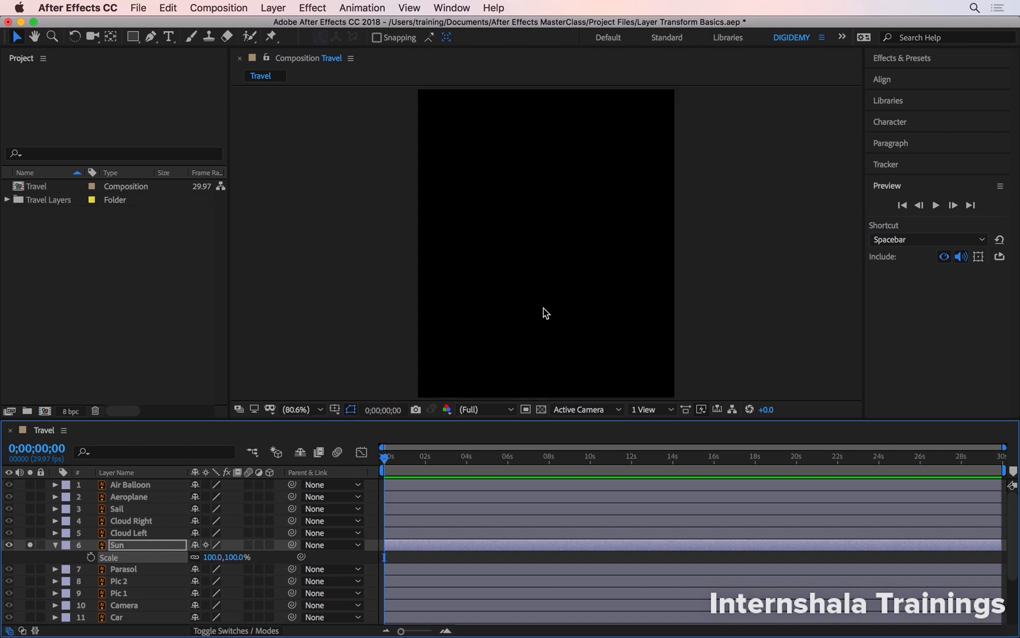
key(comma)
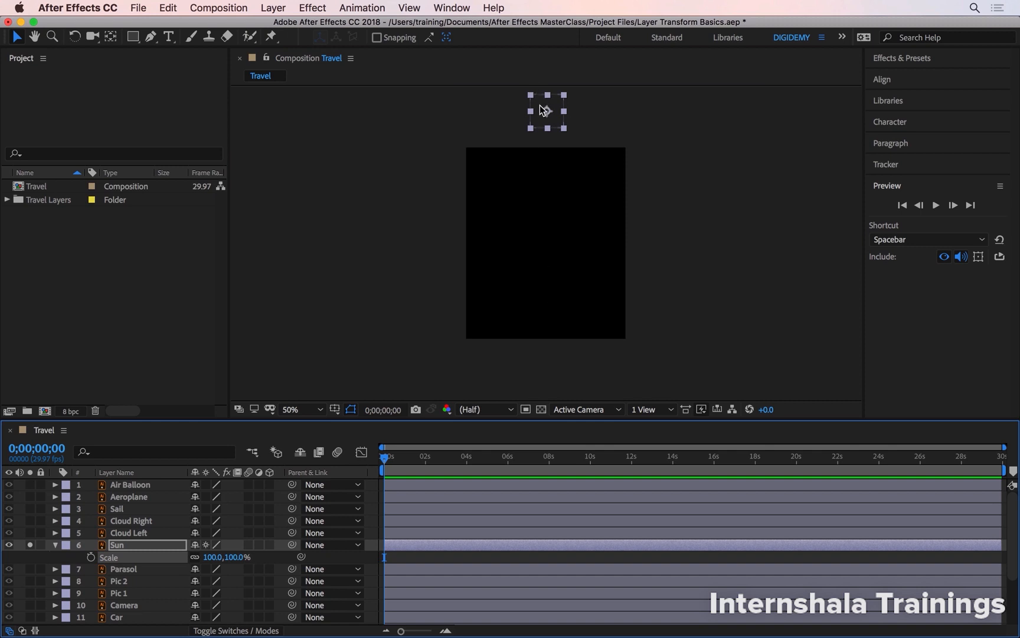
drag(538, 112, 532, 228)
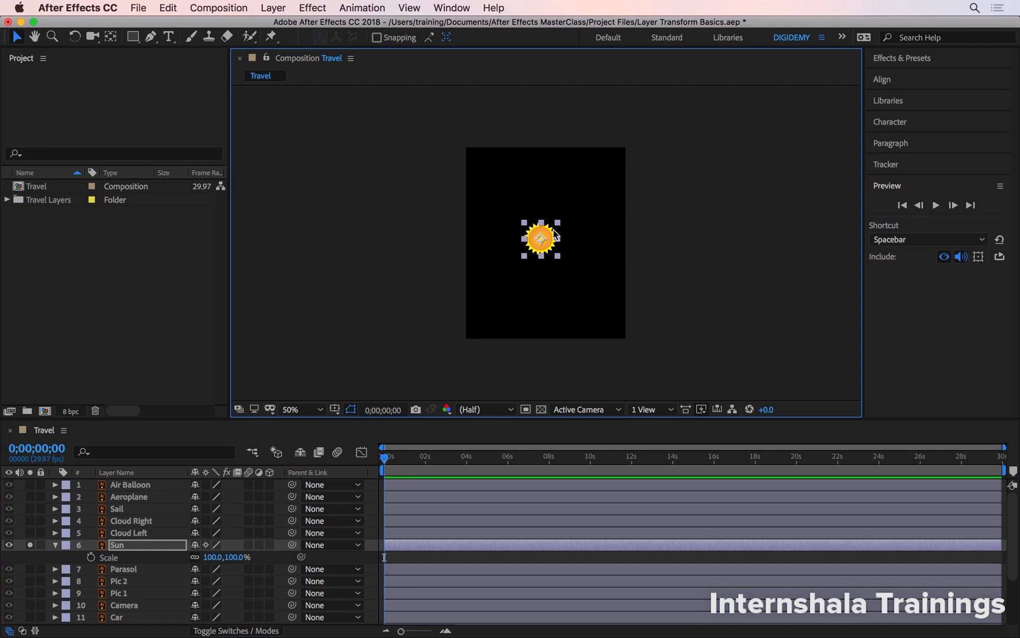
- Enlarge the Sun layer proportionally to a scale of 250%
scroll(540, 244, up, 6)
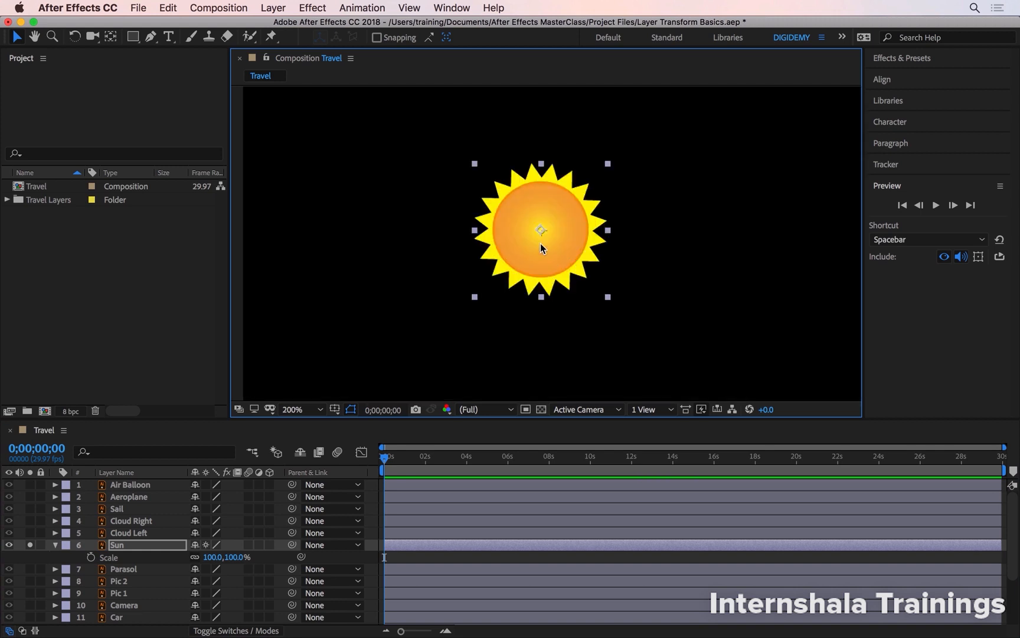
scroll(539, 243, down, 2)
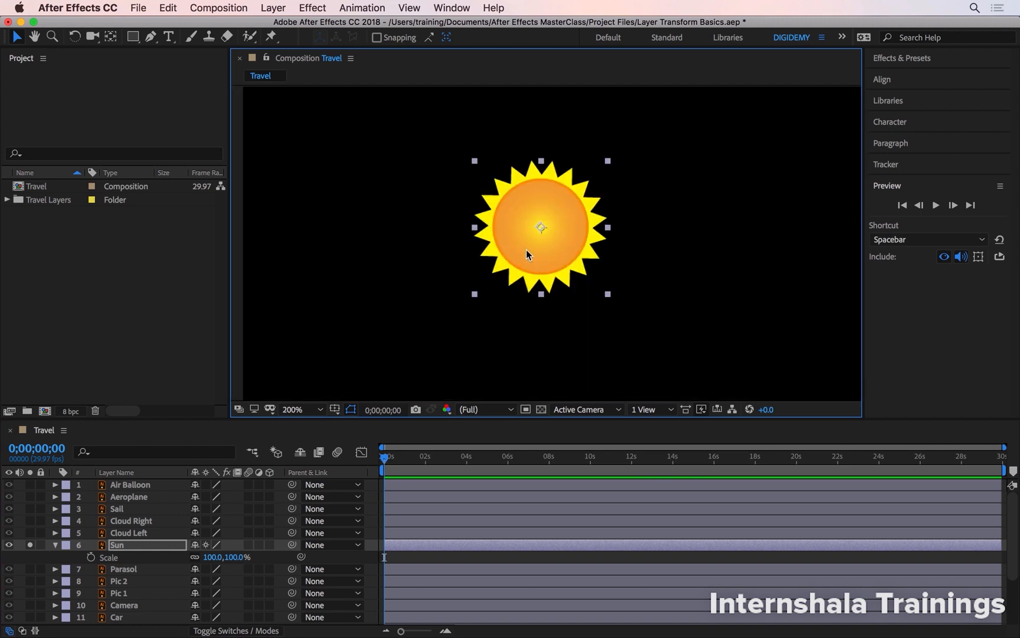
click(237, 557)
text(250)
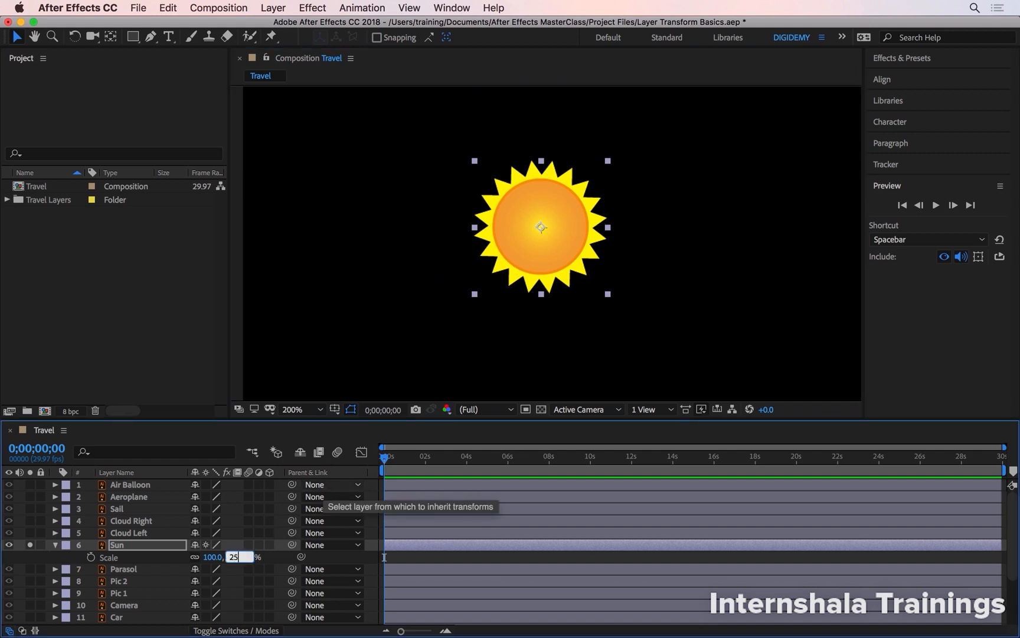
key(Return)
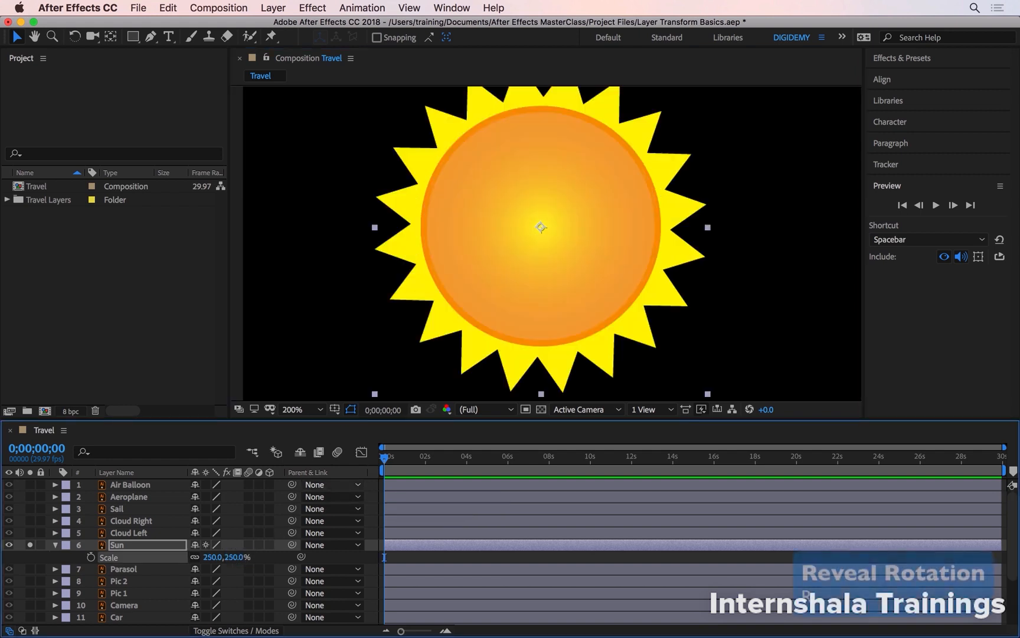
- Reveal the Sun layer's Rotation property and increase it past one full revolution to 1x+135°
key(r)
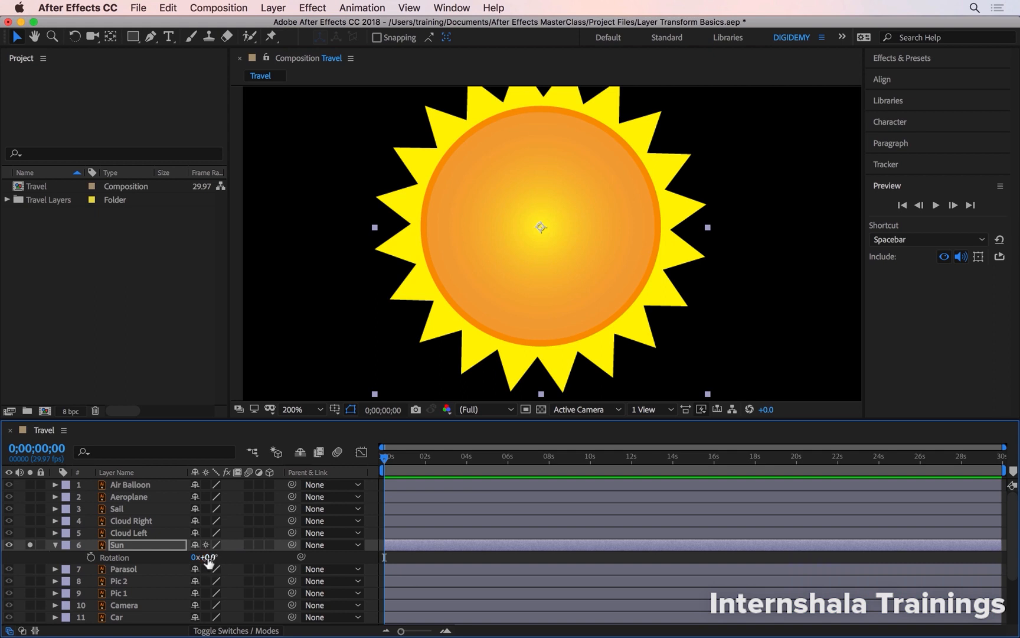
drag(208, 558, 287, 561)
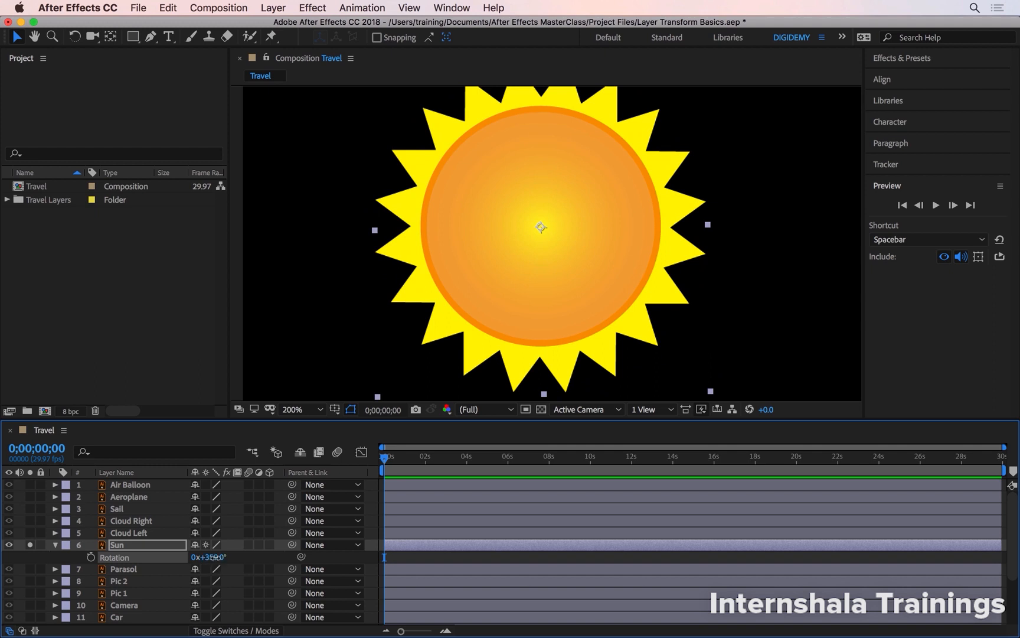
drag(220, 560, 275, 561)
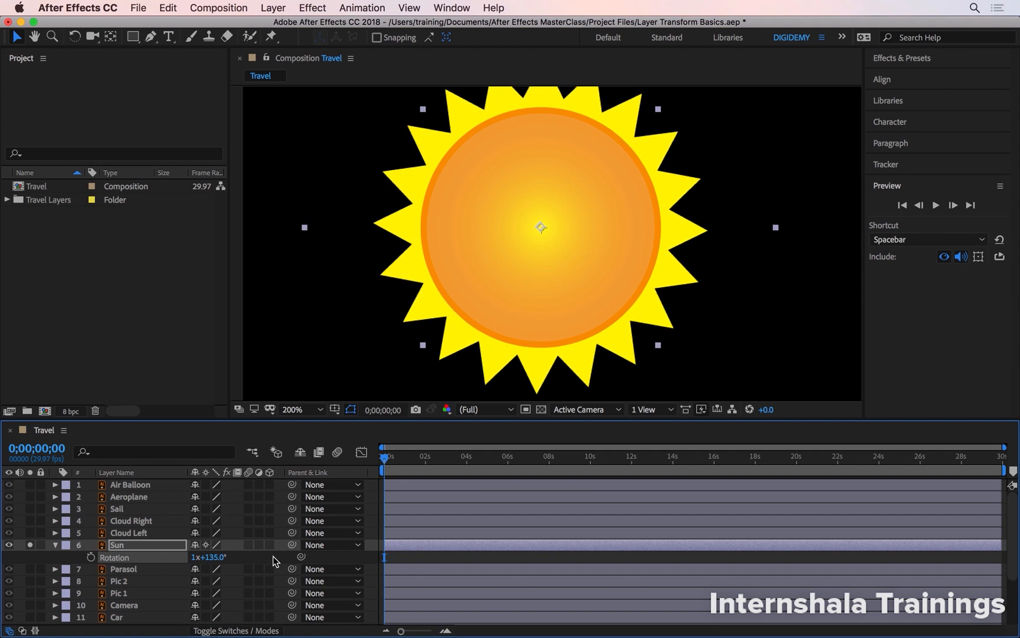
- Set the Sun's rotation to 30 full revolutions and raise the number of revolutions to 5000
click(194, 557)
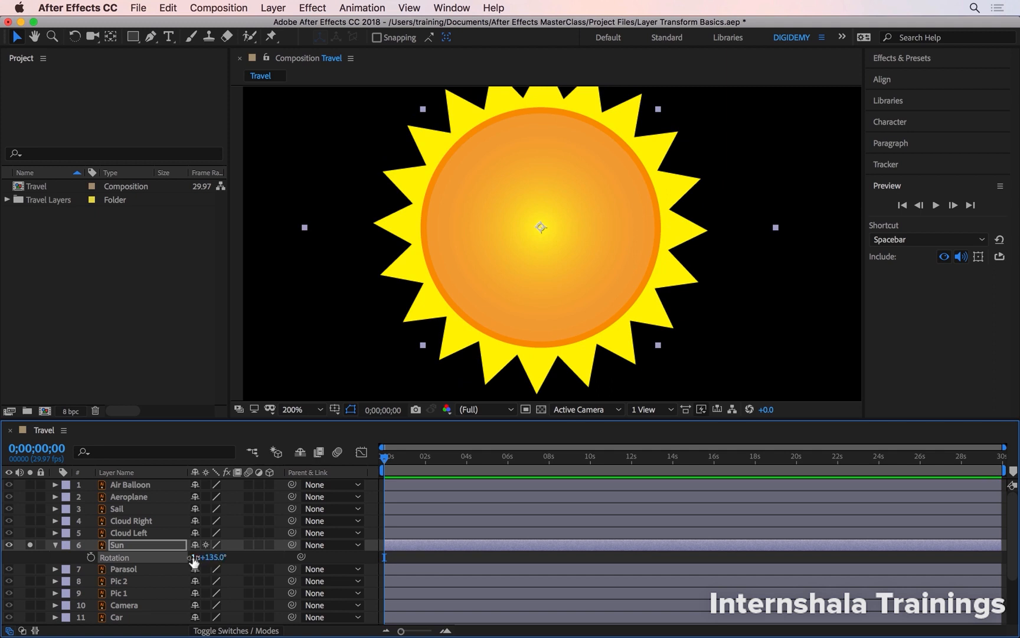
text(30)
key(Return)
drag(214, 558, 250, 557)
click(199, 557)
text(5000)
key(Return)
- Reset the Sun's rotation and turn the Sun to 180° directly in the composition with the Rotation tool
right_click(118, 558)
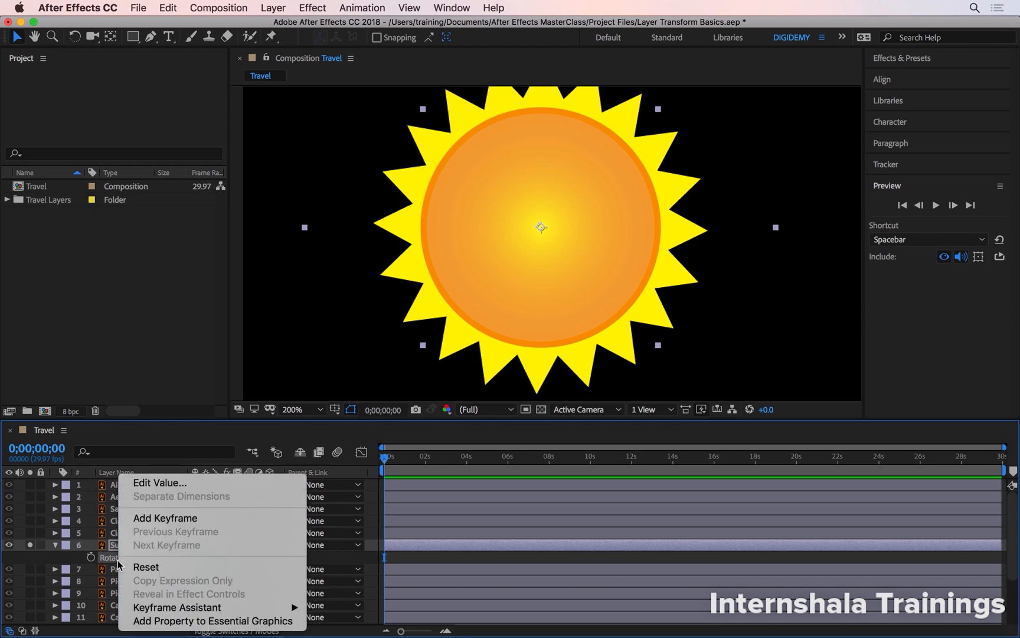
click(149, 567)
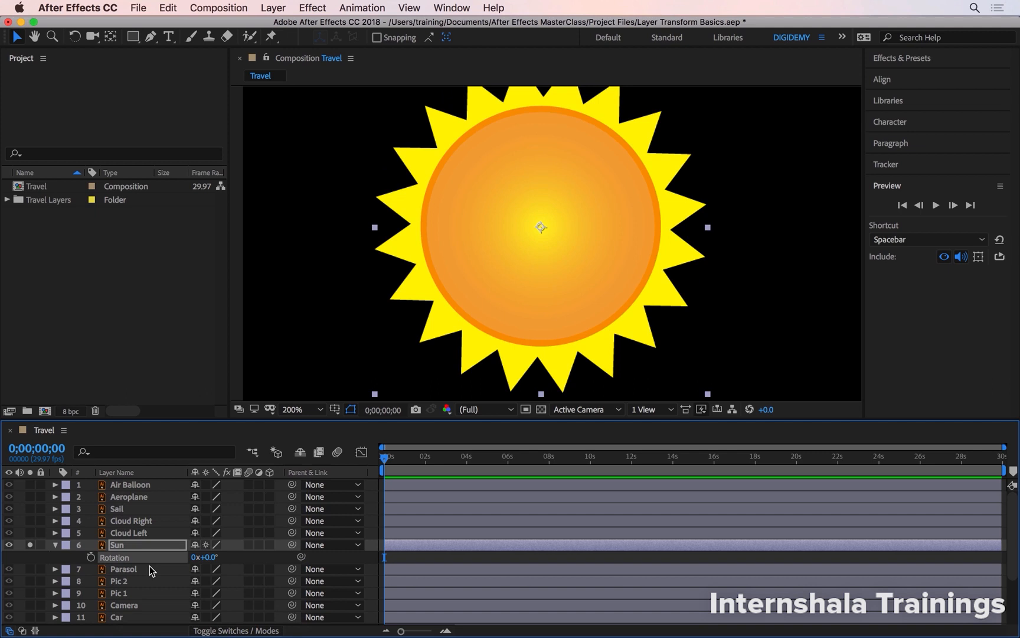
click(75, 37)
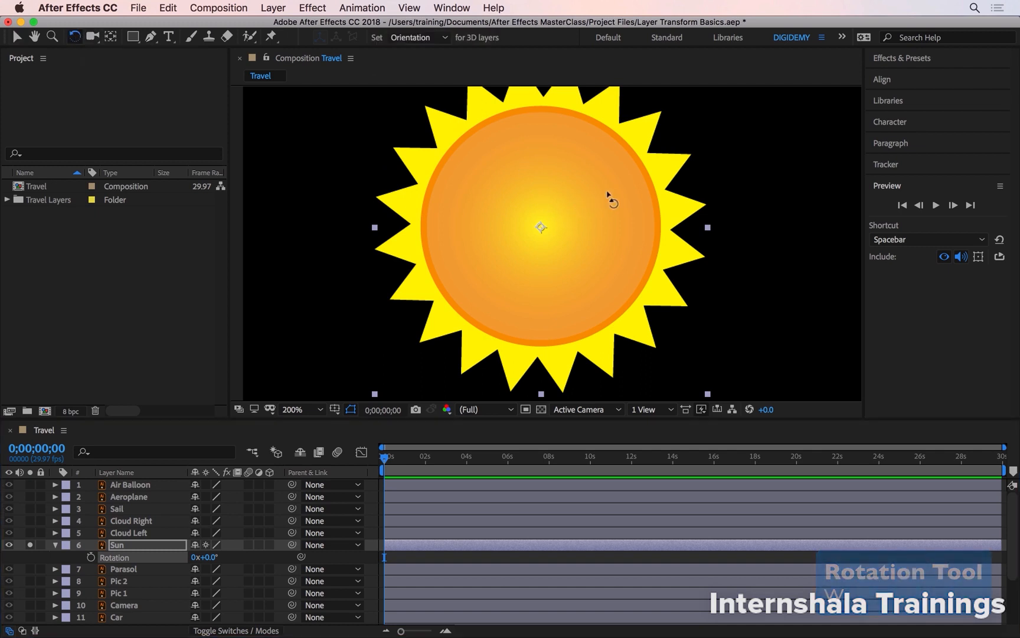
drag(652, 186, 482, 212)
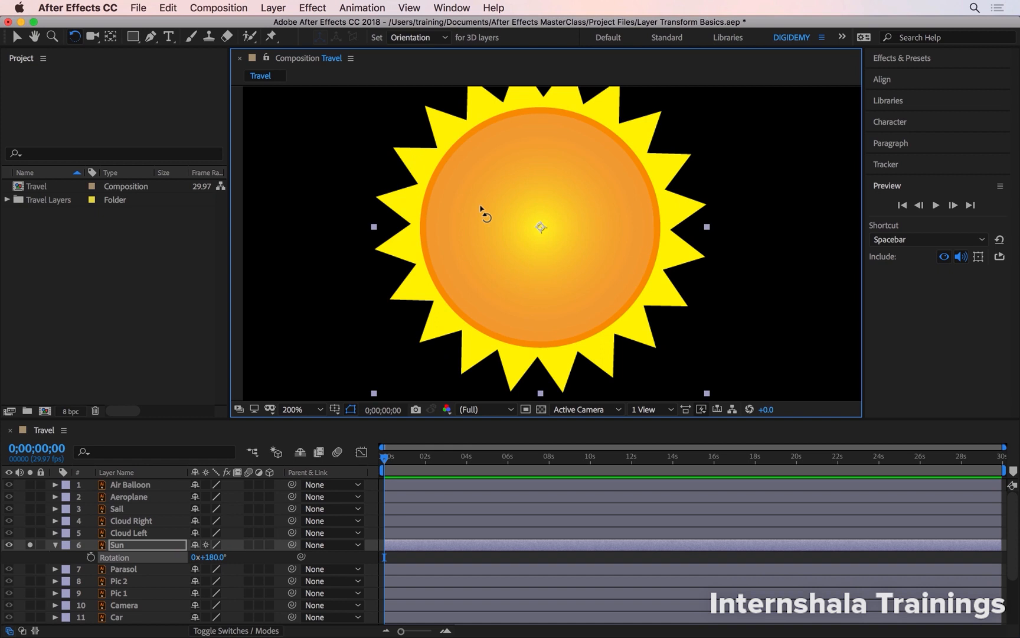
key(v)
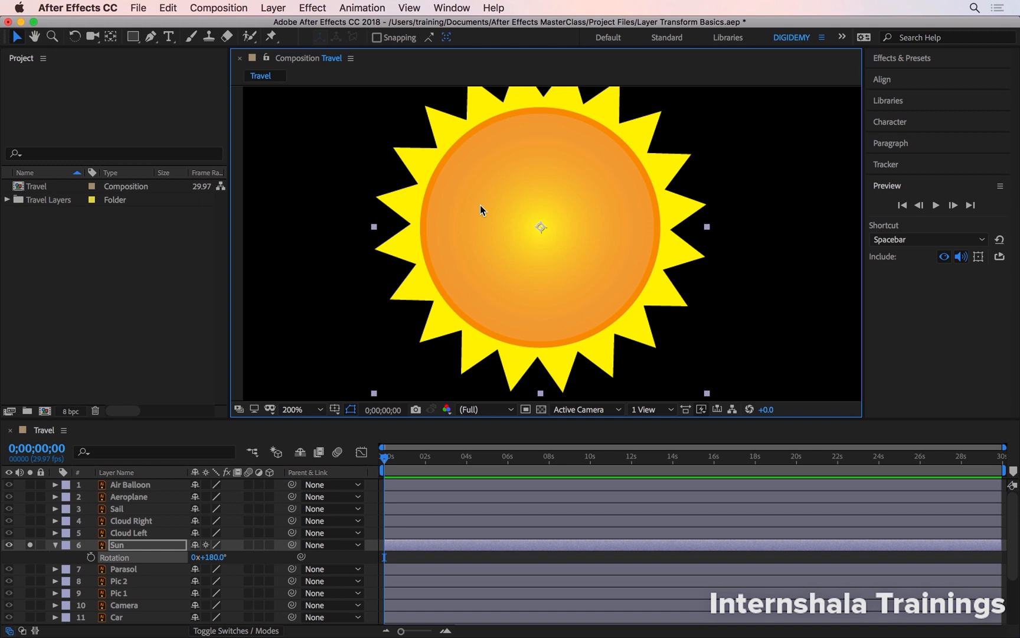
- Rotate the Sun up to 189° in 1° increments and bring it back down to 180°
key(KP_Add)
key(KP_Add)
key(KP_Add)
key(KP_Add)
key(KP_Add)
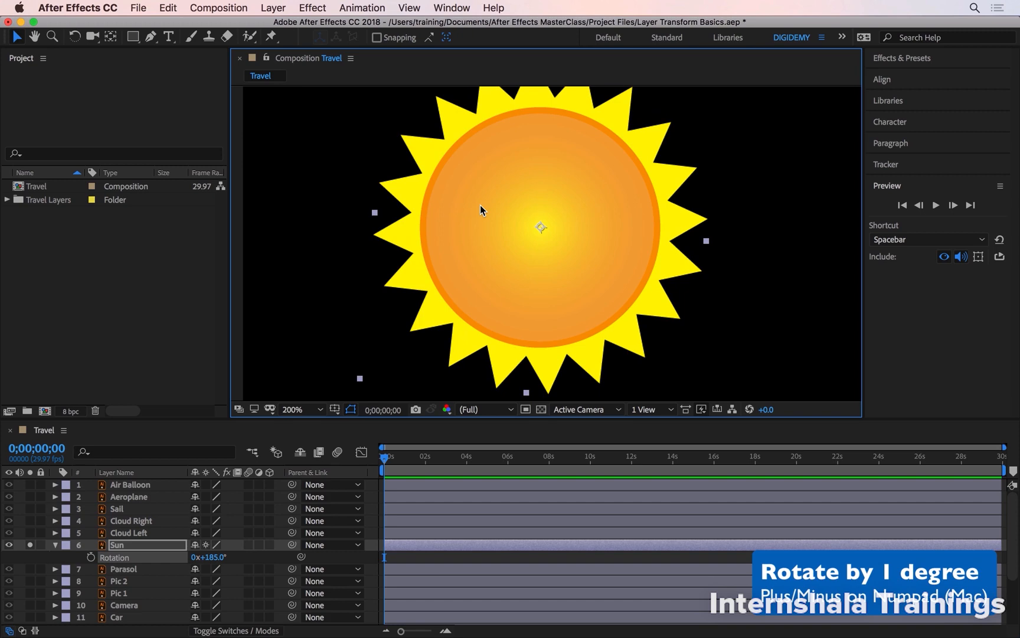
key(KP_Add)
key(KP_Add)
key(KP_Add)
key(KP_Add)
key(KP_Add)
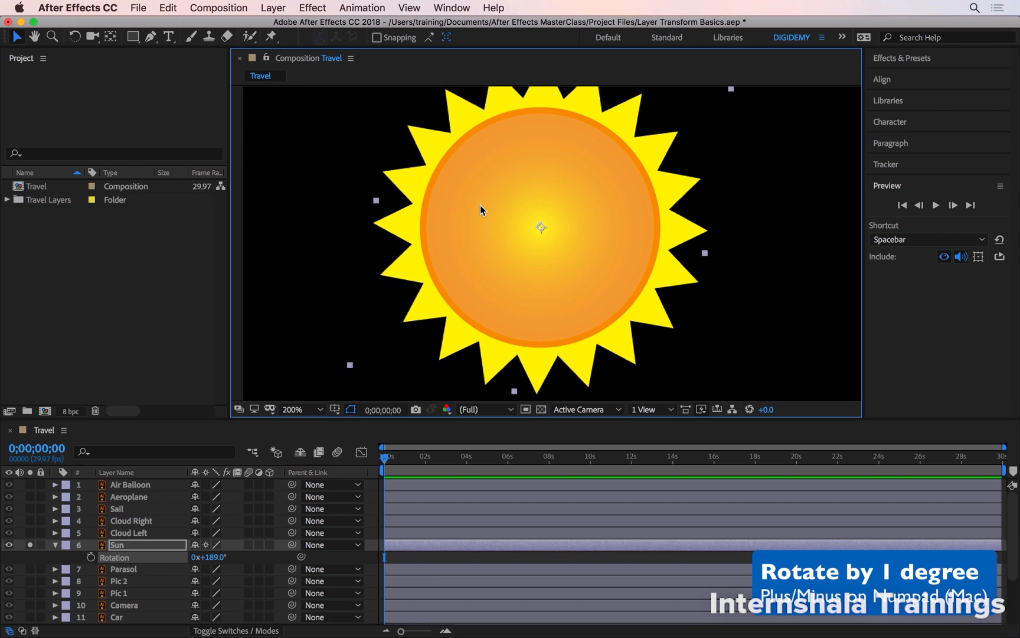
key(KP_Subtract)
key(KP_Subtract)
key(KP_Subtract)
key(KP_Subtract)
key(KP_Subtract)
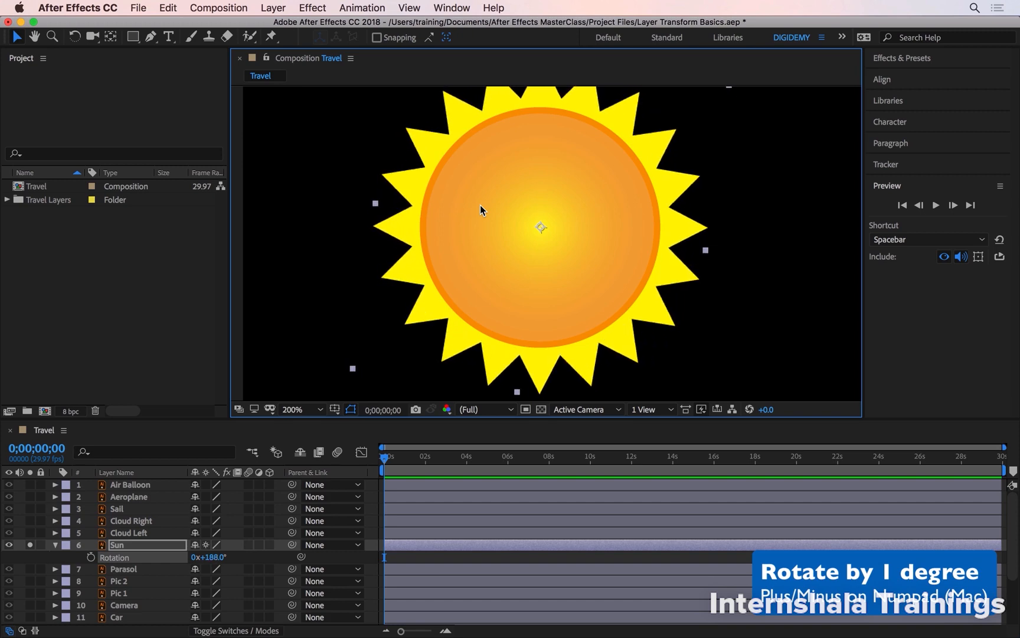
key(KP_Subtract)
key(KP_Subtract)
key(KP_Subtract)
key(KP_Subtract)
key(KP_Subtract)
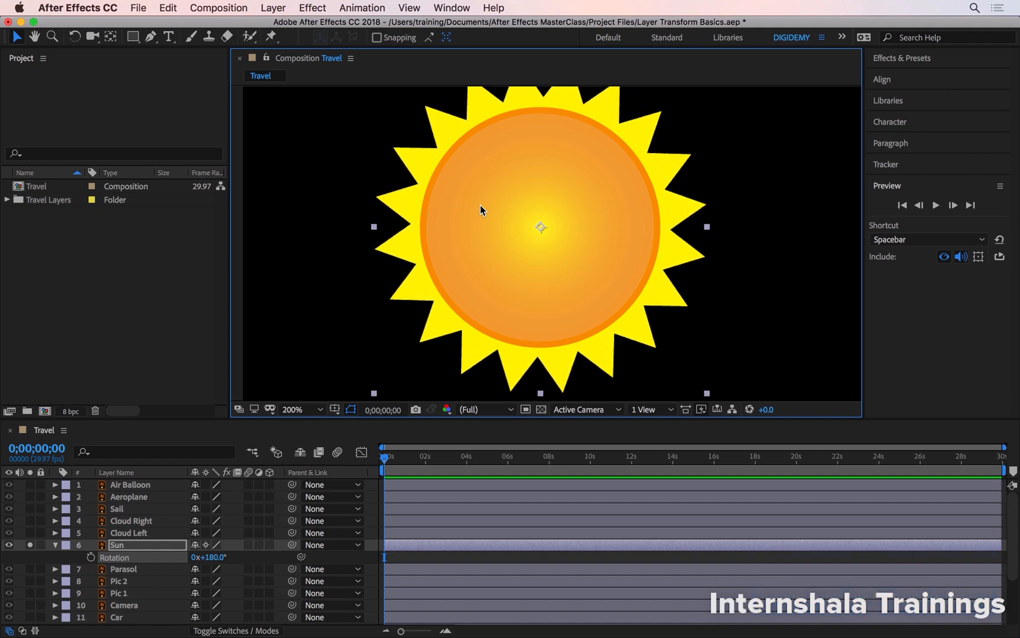
- Rotate the Sun in 10° increments to 200°
key(shift+KP_Add)
key(shift+KP_Add)
key(shift+KP_Add)
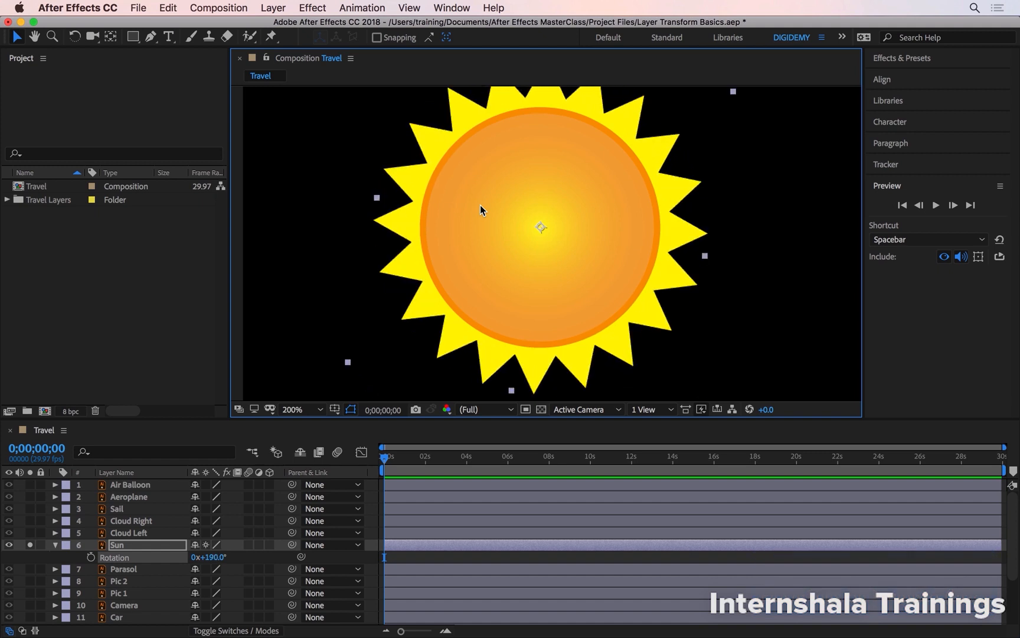
key(shift+KP_Subtract)
key(shift+KP_Subtract)
key(shift+KP_Subtract)
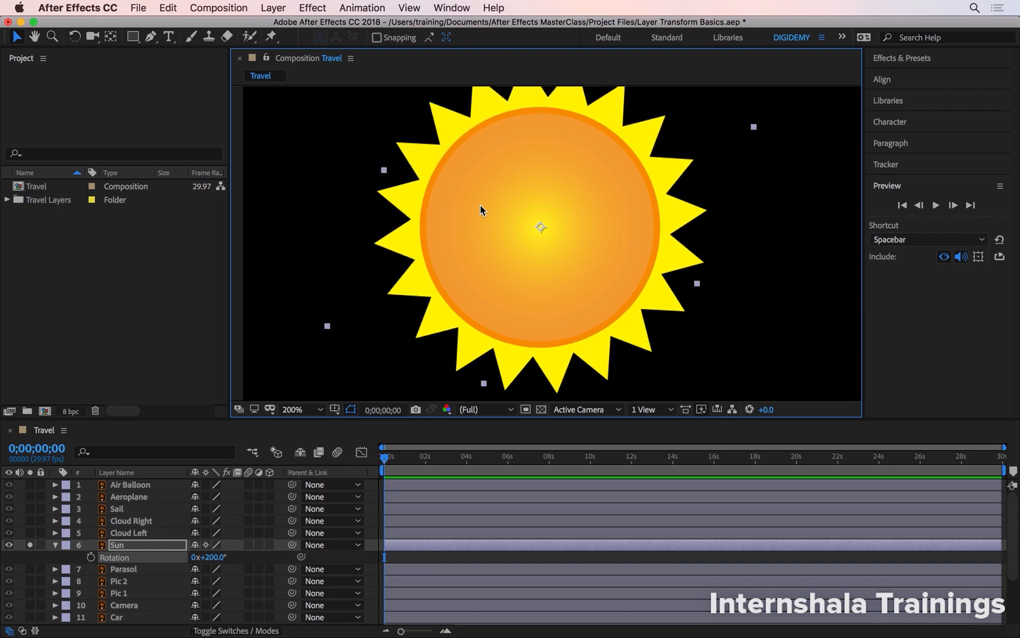